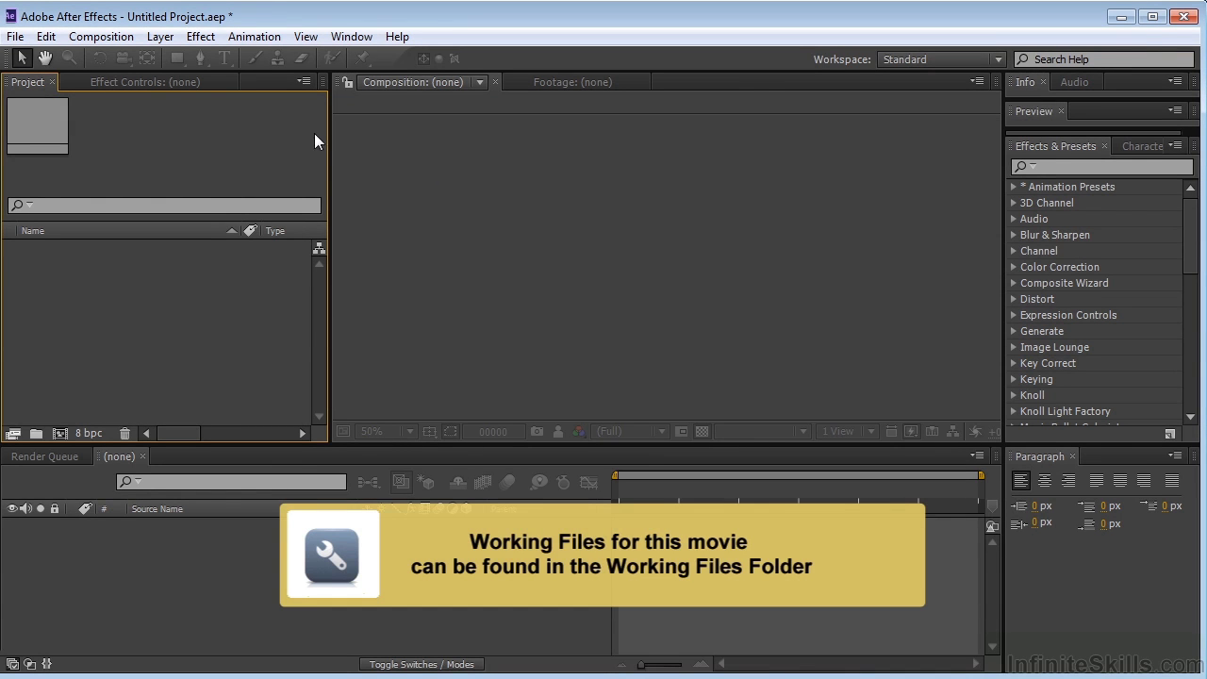
# Step: Import steve000.png with PNG Sequence enabled as the steve[000-281].png footage
pyautogui.doubleClick(129, 320)
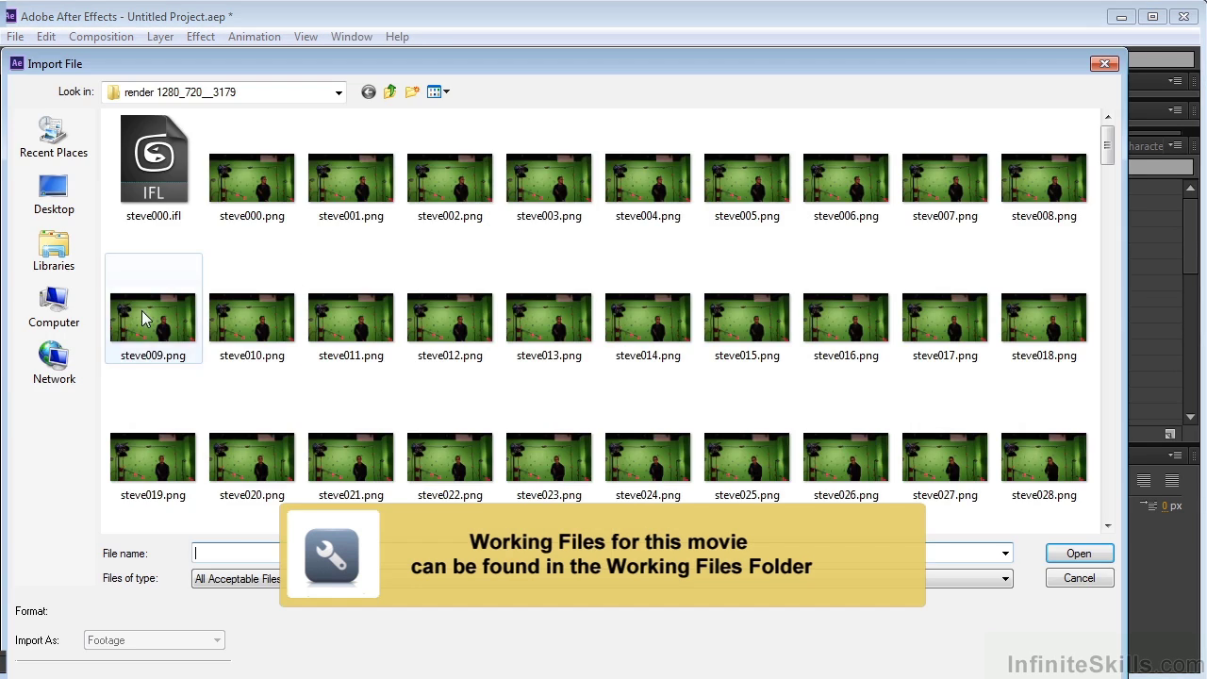
pyautogui.click(244, 182)
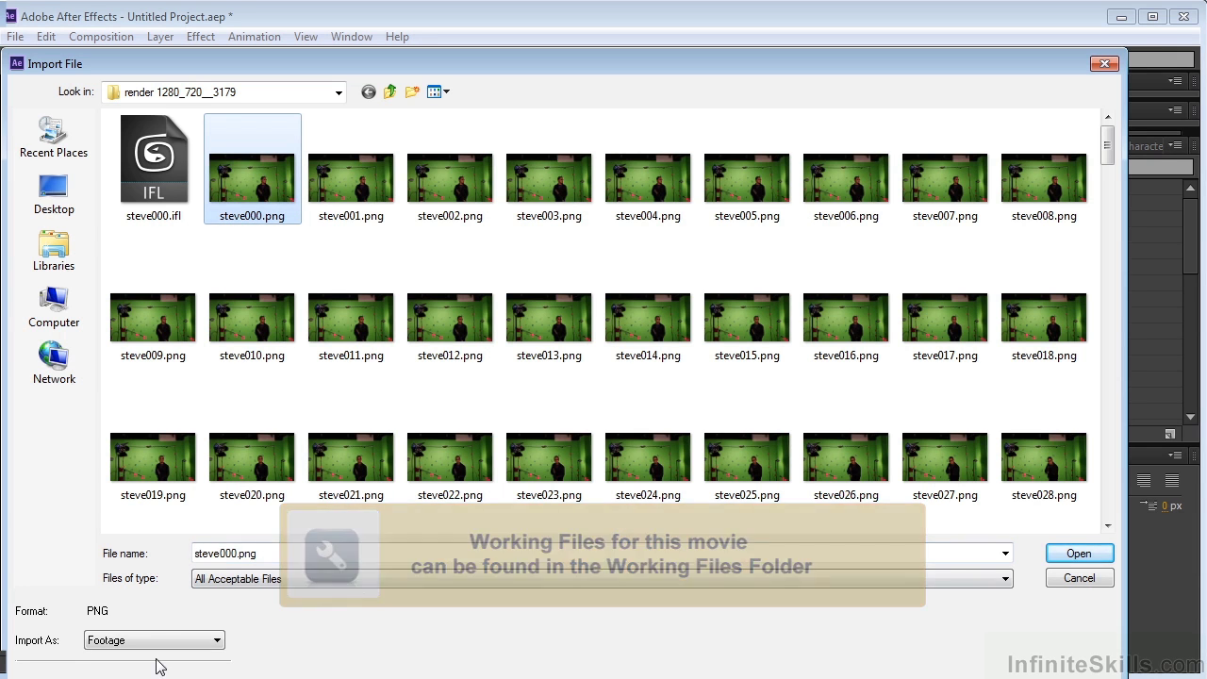
pyautogui.click(1080, 554)
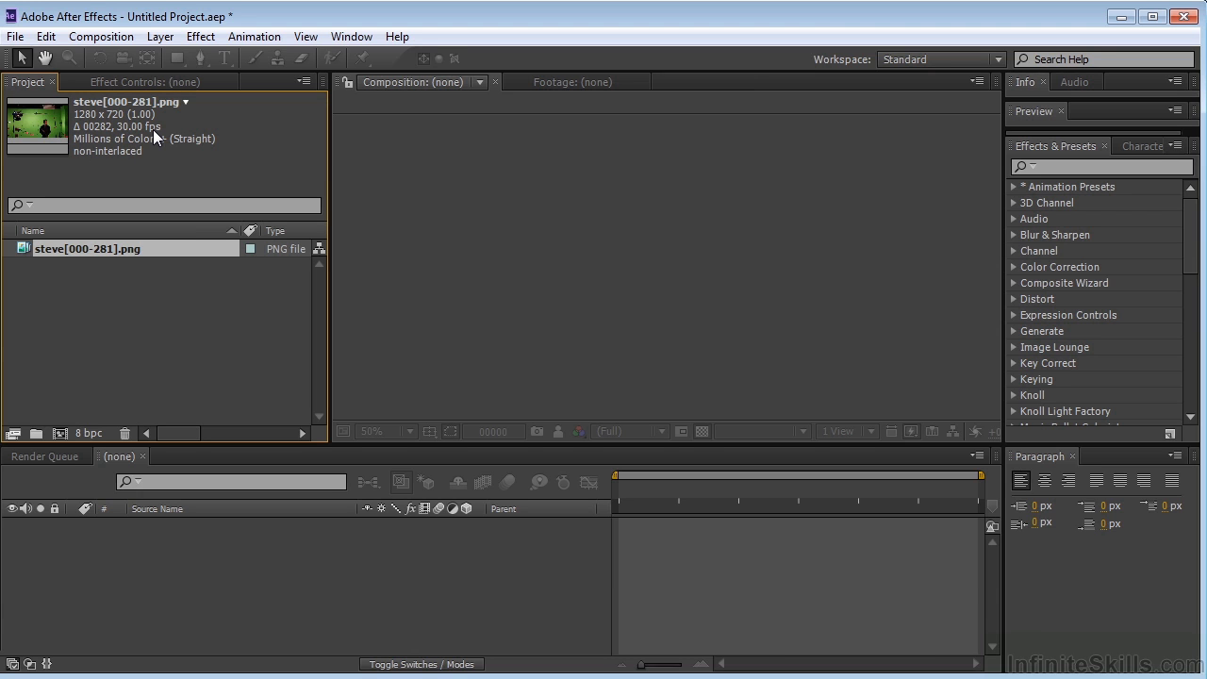
# Step: Reinterpret the steve footage at 24 fps and build a steve composition from it
pyautogui.rightClick(112, 247)
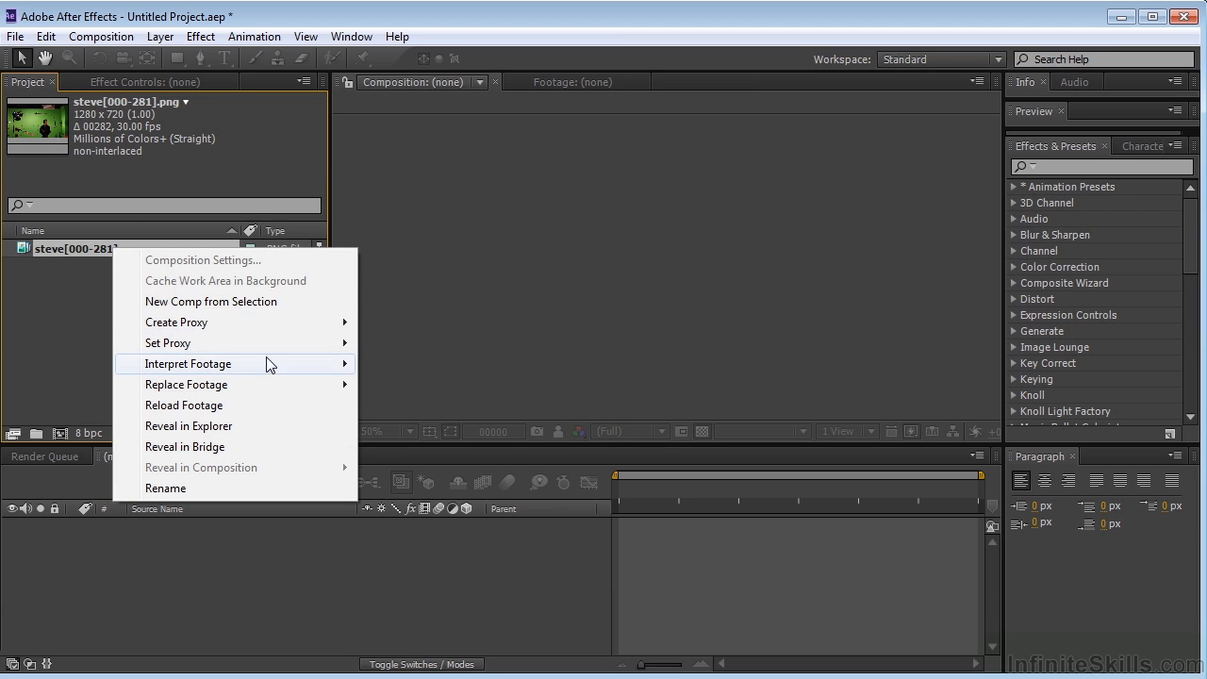
pyautogui.moveTo(273, 365)
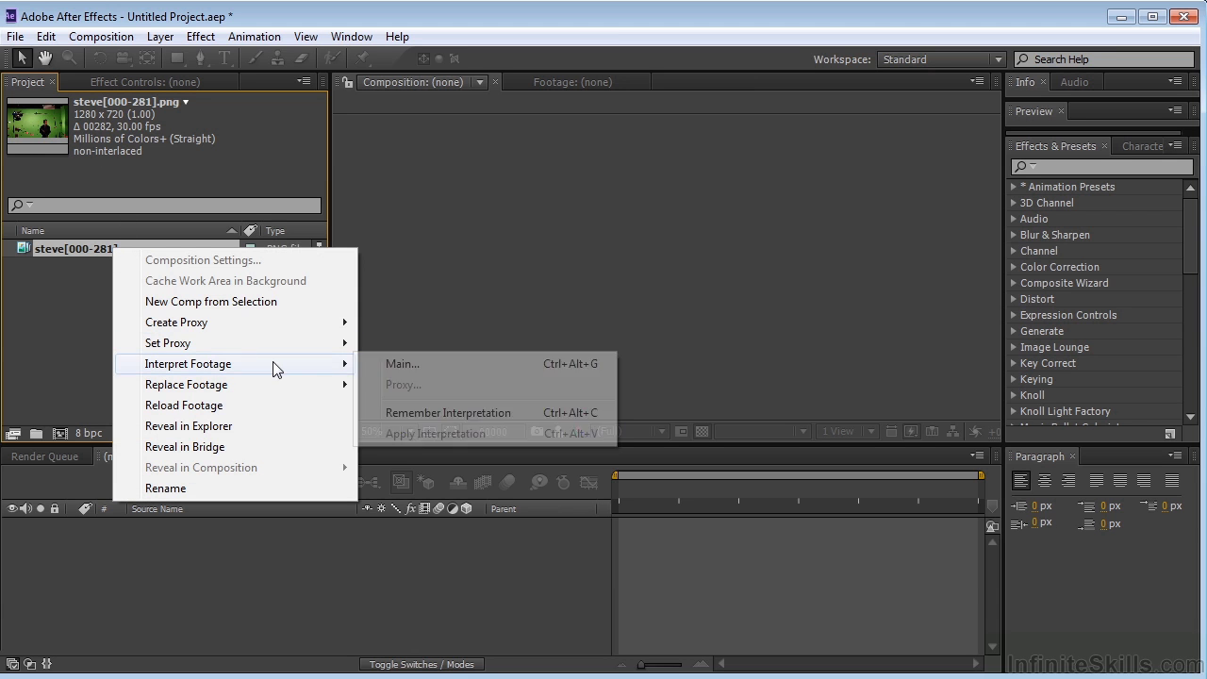
pyautogui.click(436, 367)
pyautogui.moveTo(542, 89); pyautogui.dragTo(402, 100)
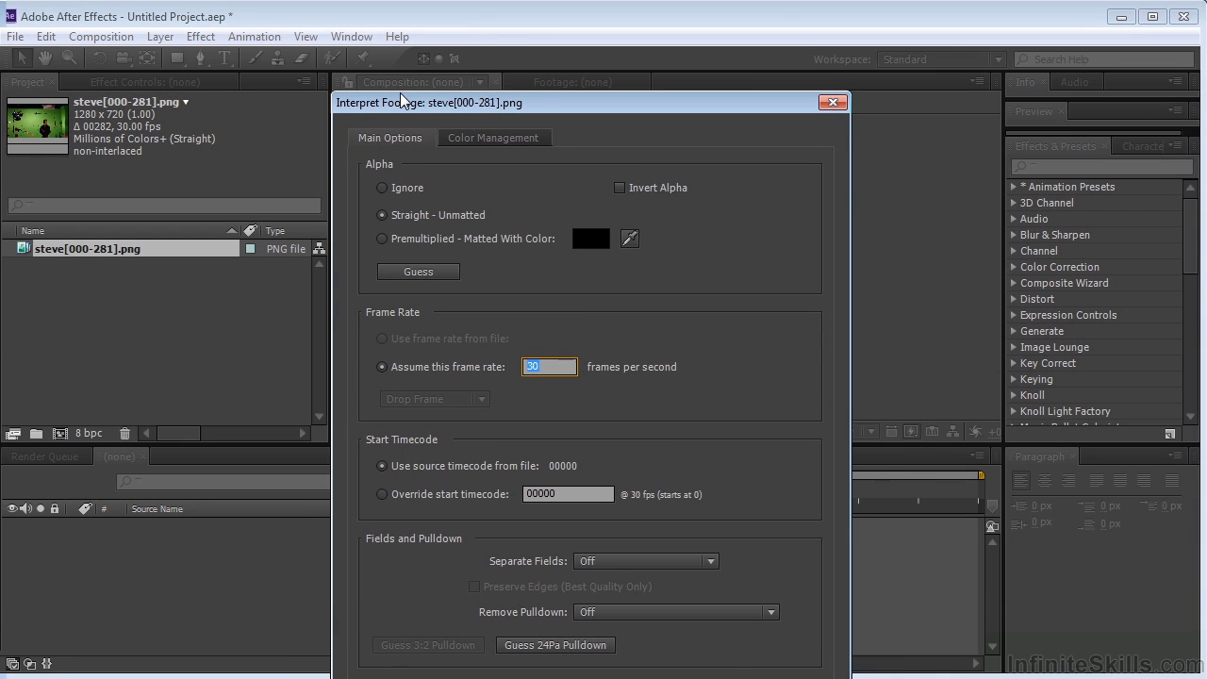
pyautogui.write('24')
pyautogui.press('Return')
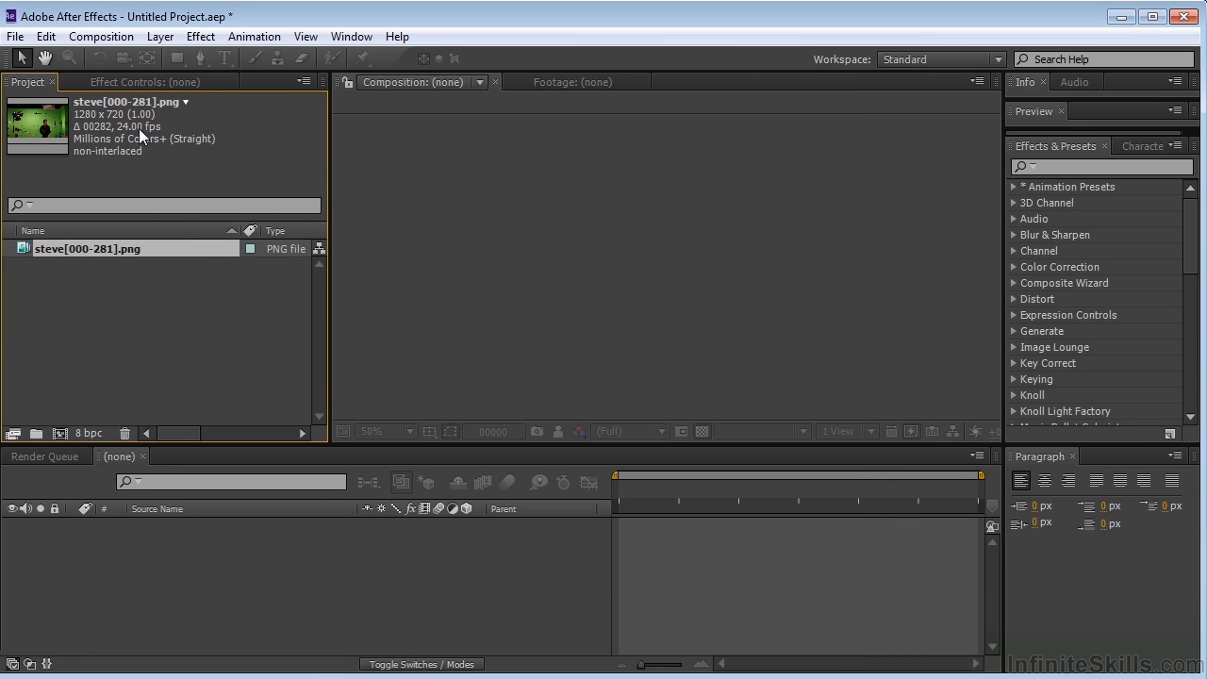
pyautogui.moveTo(23, 249); pyautogui.dragTo(54, 434)
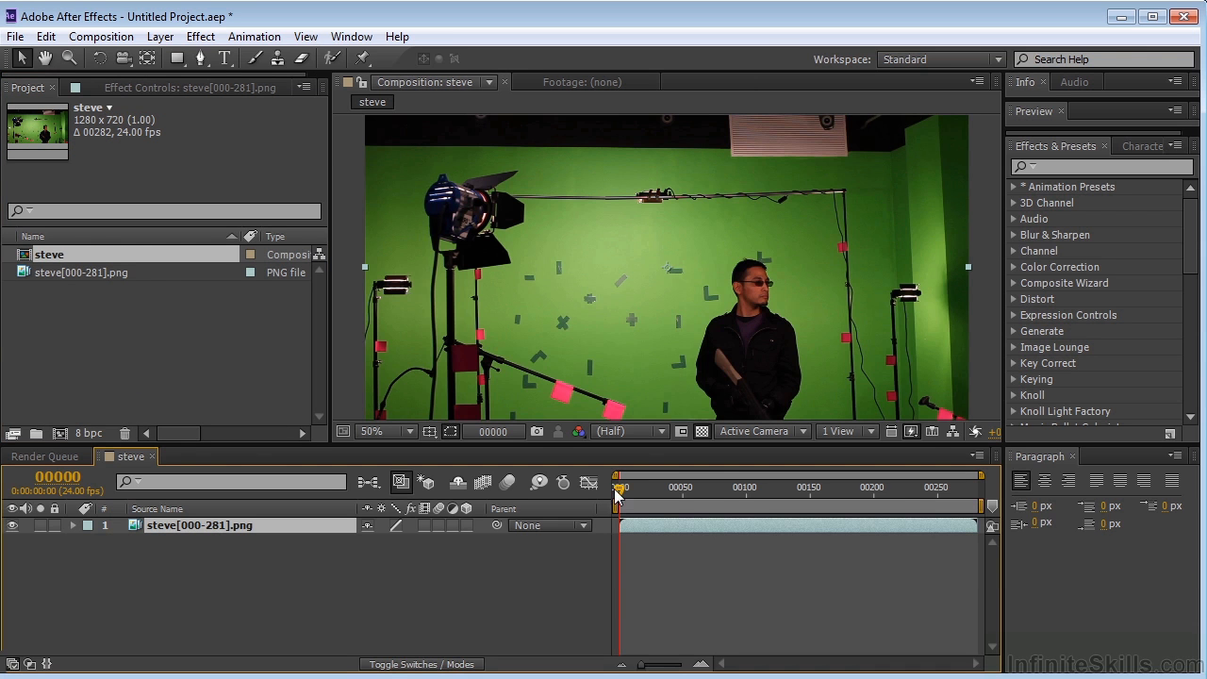
# Step: Preview the footage and frame the composition view at 50% zoom
pyautogui.moveTo(618, 495); pyautogui.dragTo(622, 525)
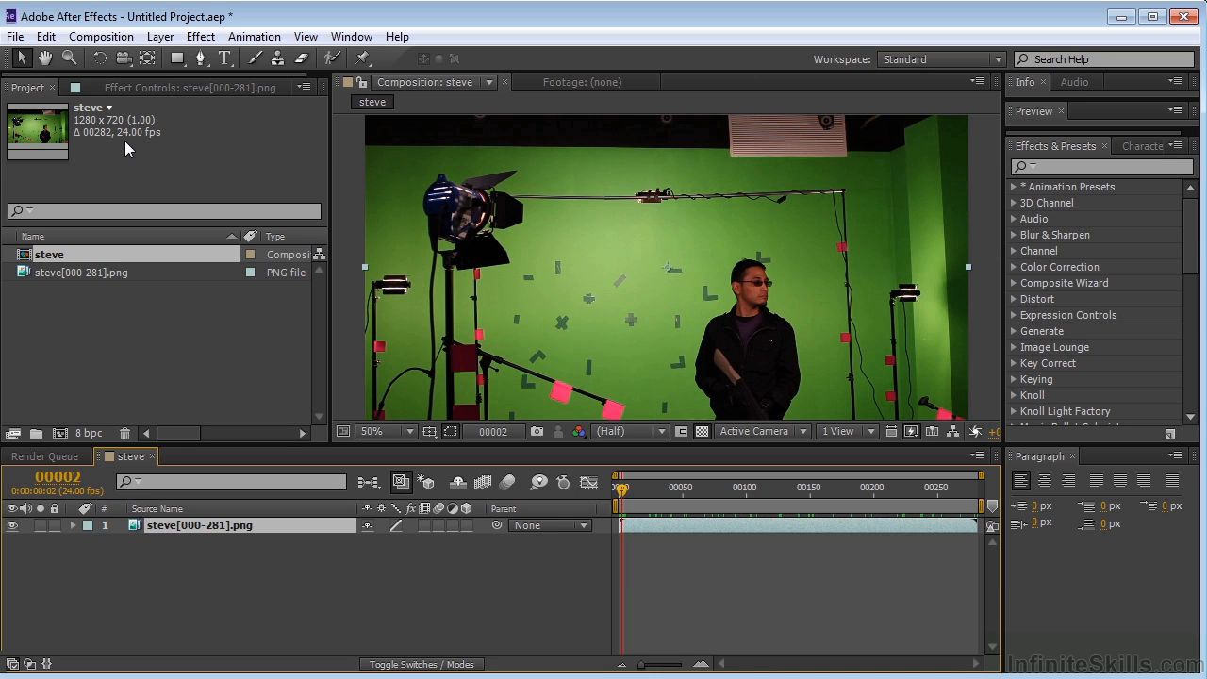
pyautogui.click(753, 294)
pyautogui.press(',')
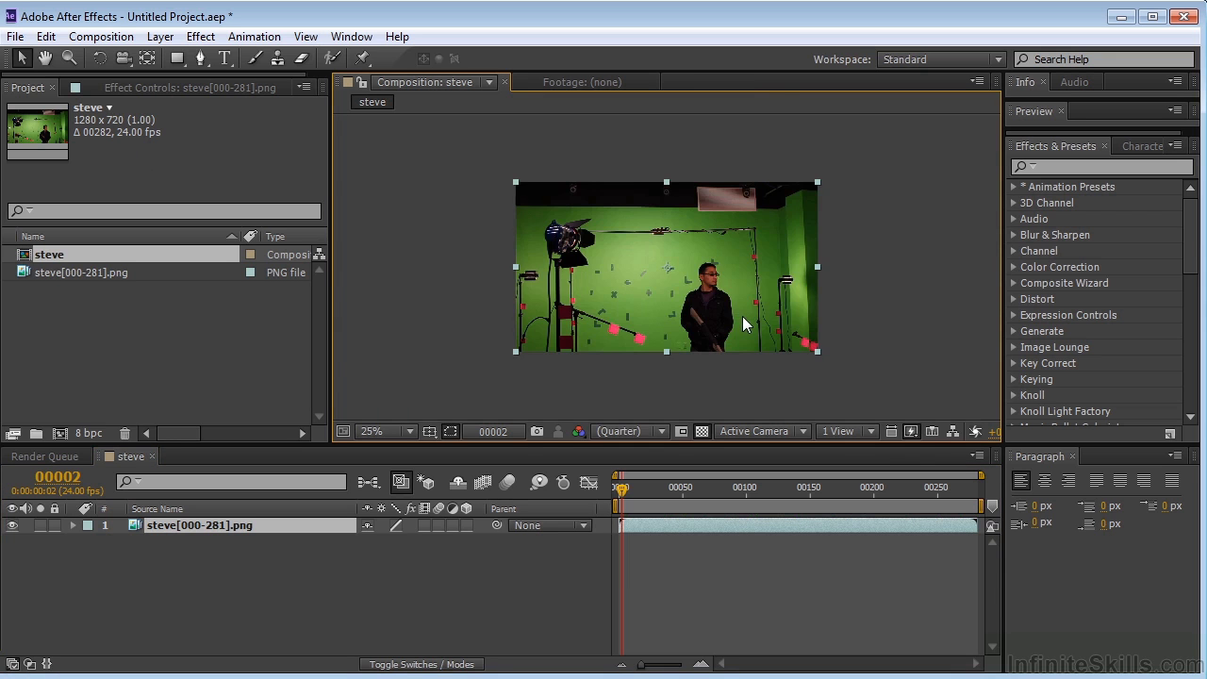
pyautogui.press('.')
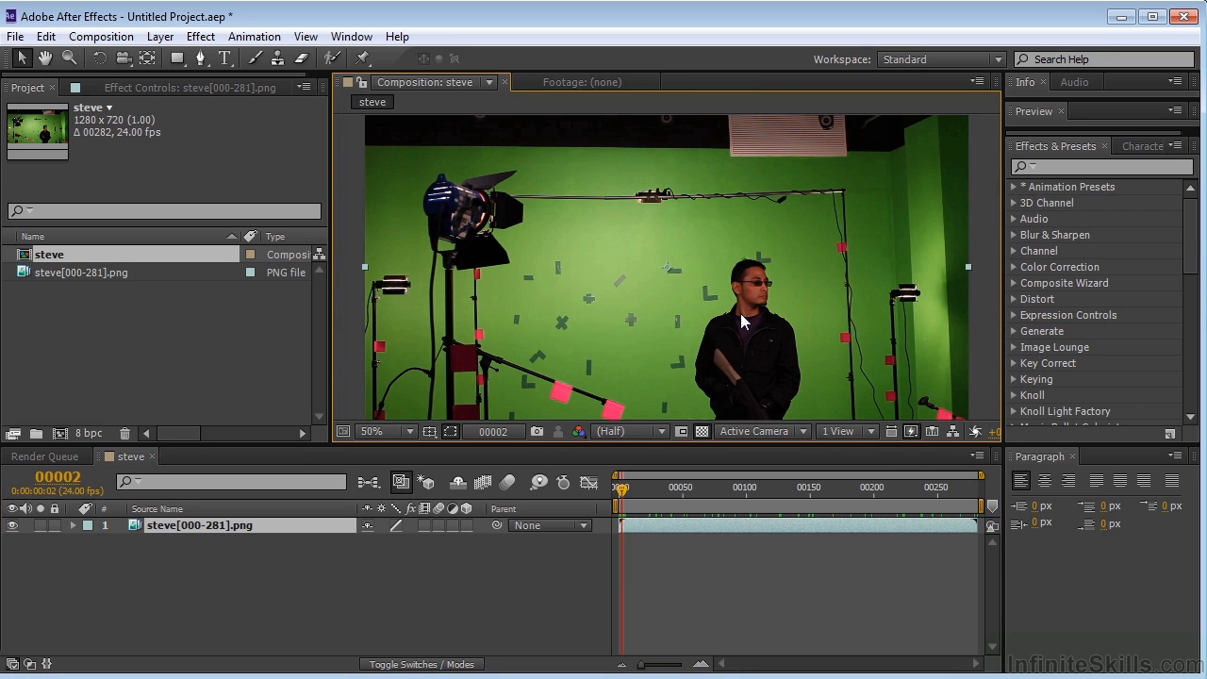
pyautogui.press('h')
pyautogui.moveTo(766, 307); pyautogui.dragTo(754, 265)
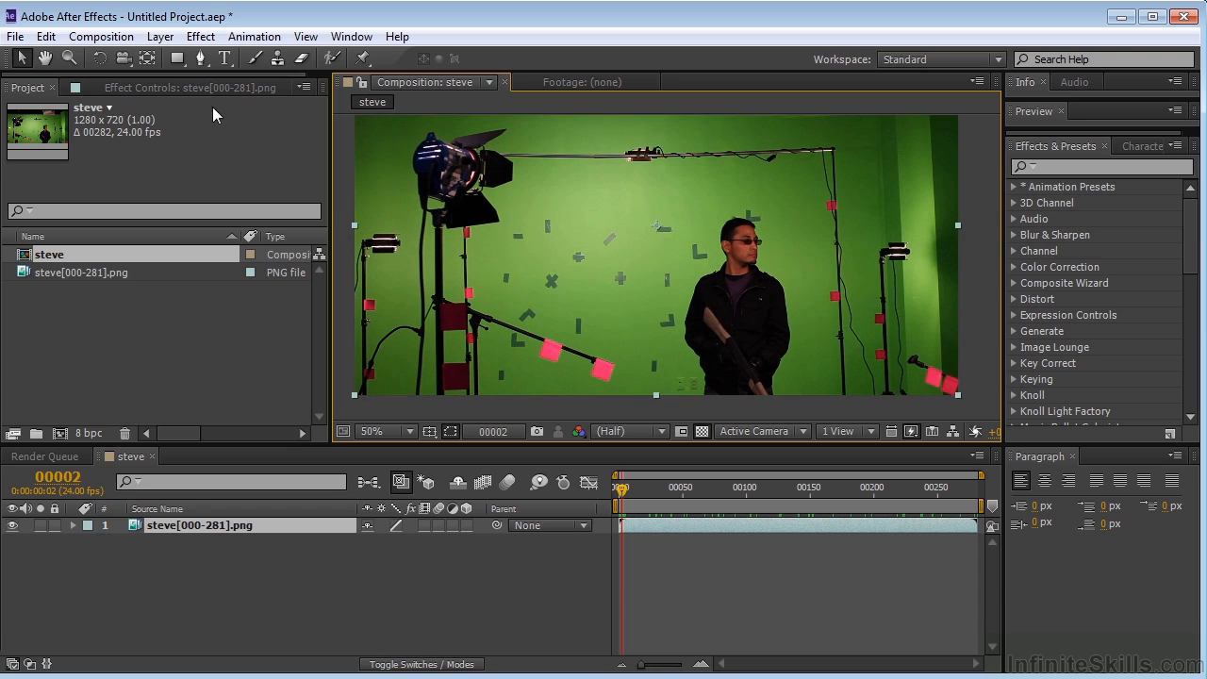
# Step: Draw a closed eight-point Pen mask roughly around the man
pyautogui.click(200, 57)
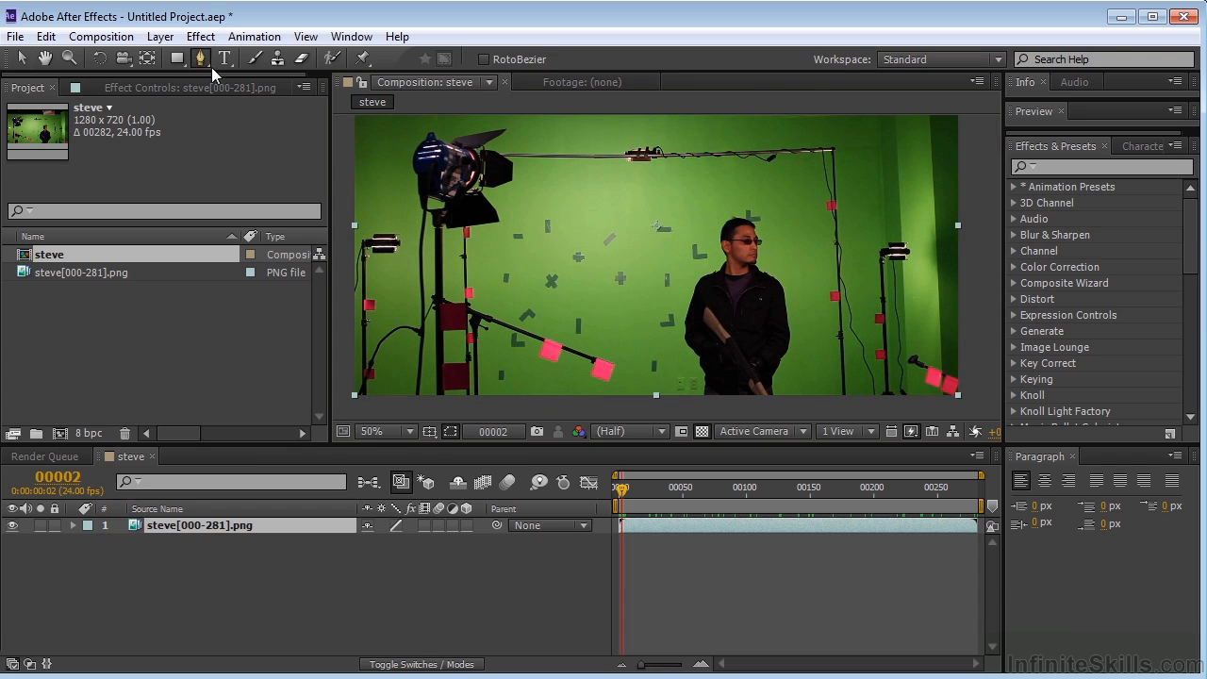
pyautogui.click(678, 208)
pyautogui.click(640, 282)
pyautogui.click(623, 401)
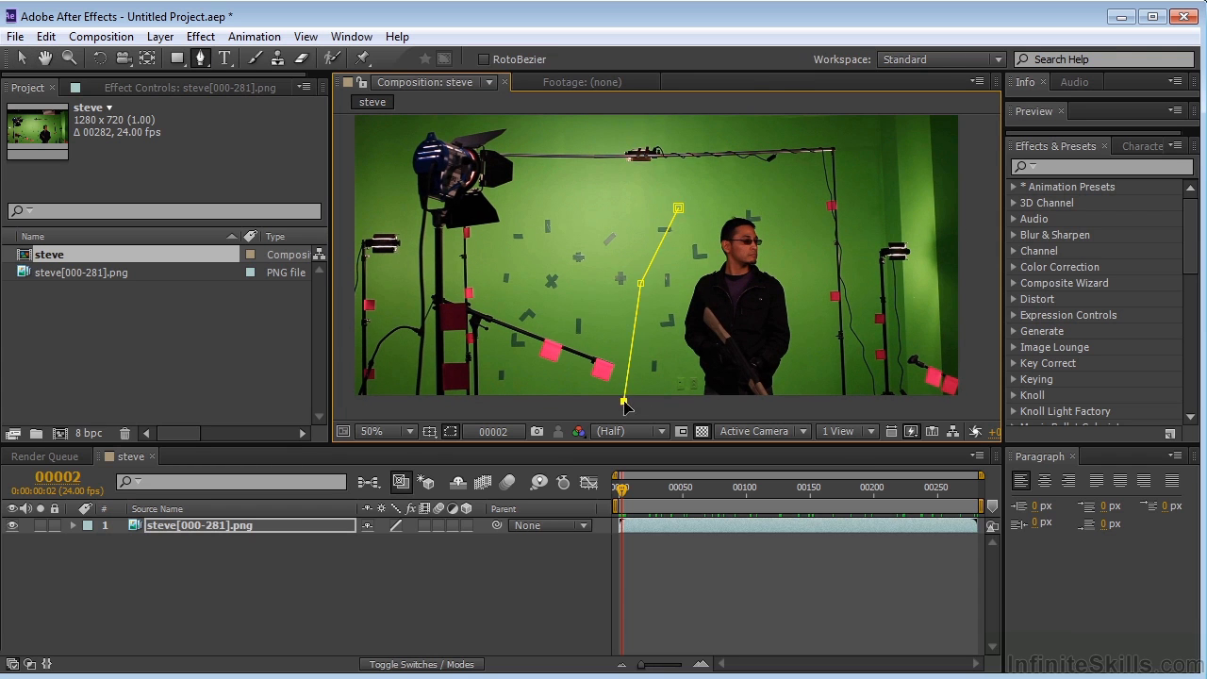
pyautogui.click(813, 401)
pyautogui.click(824, 332)
pyautogui.click(810, 256)
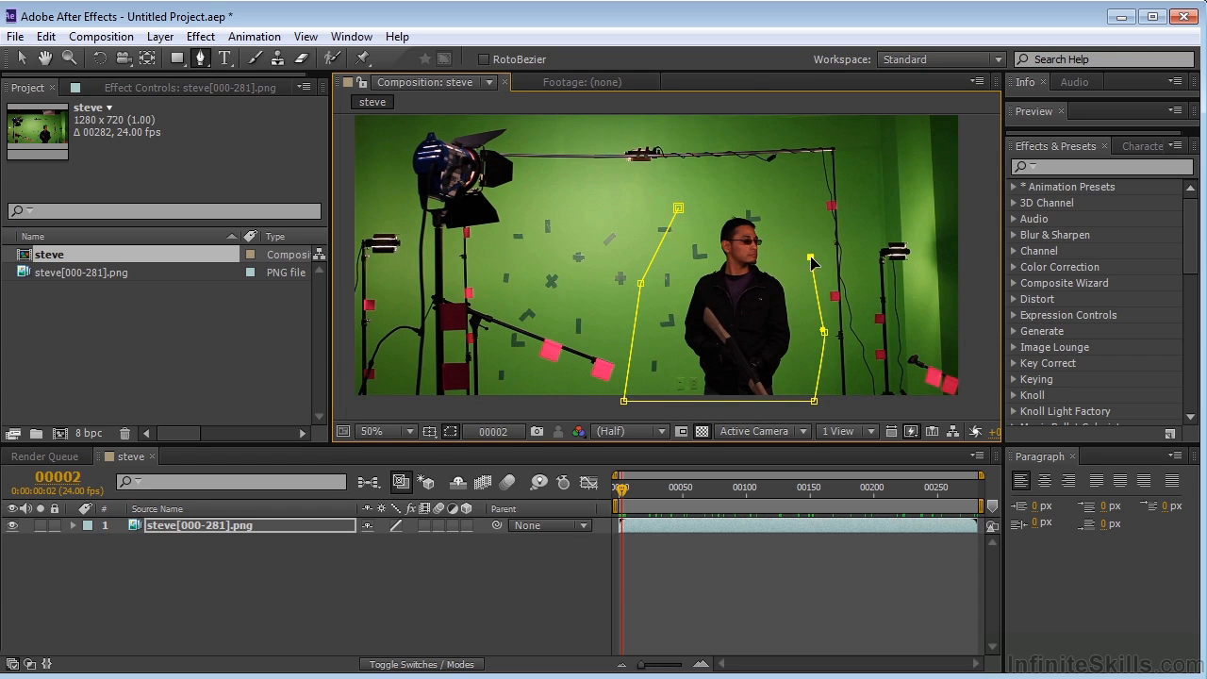
pyautogui.click(796, 198)
pyautogui.click(717, 197)
pyautogui.click(678, 208)
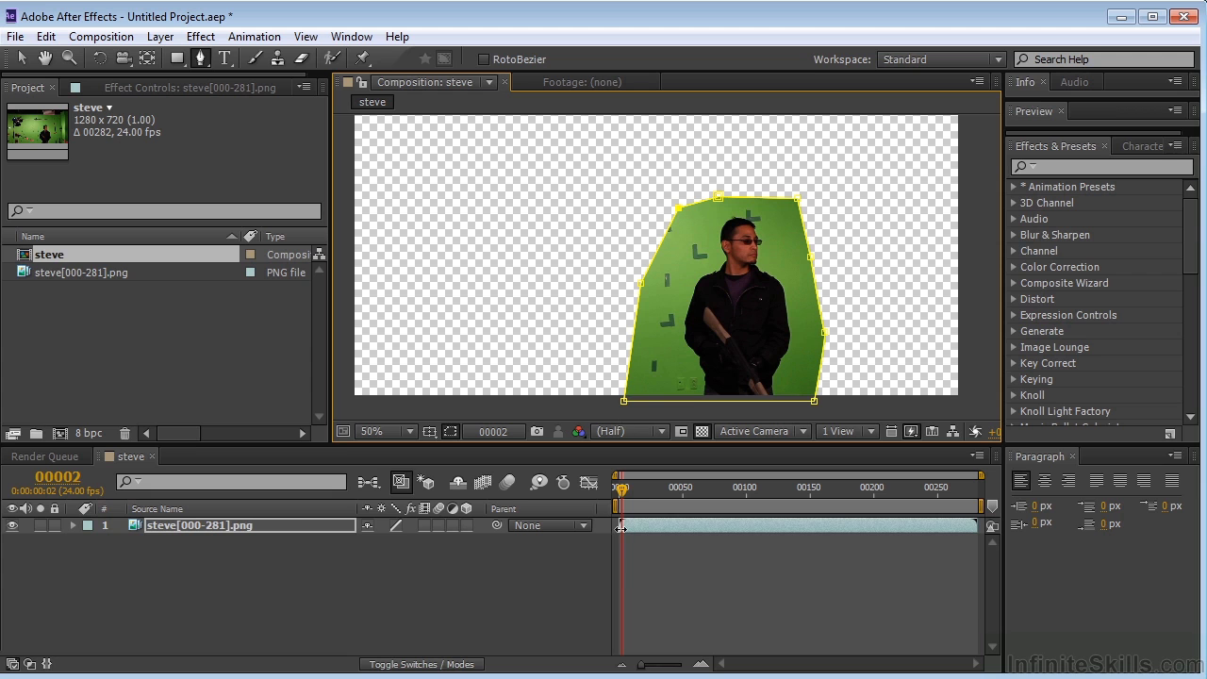
# Step: Reveal the steve layer's Mask Path and turn on its stopwatch
pyautogui.click(622, 496)
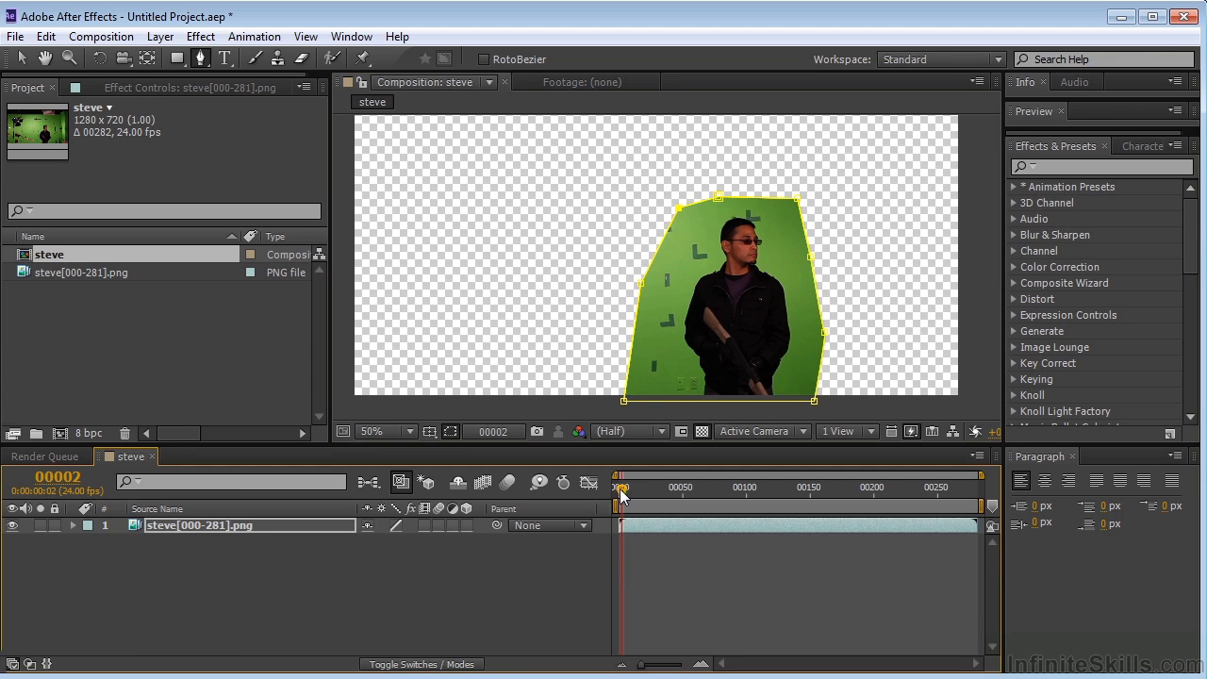
pyautogui.click(232, 527)
pyautogui.press('m')
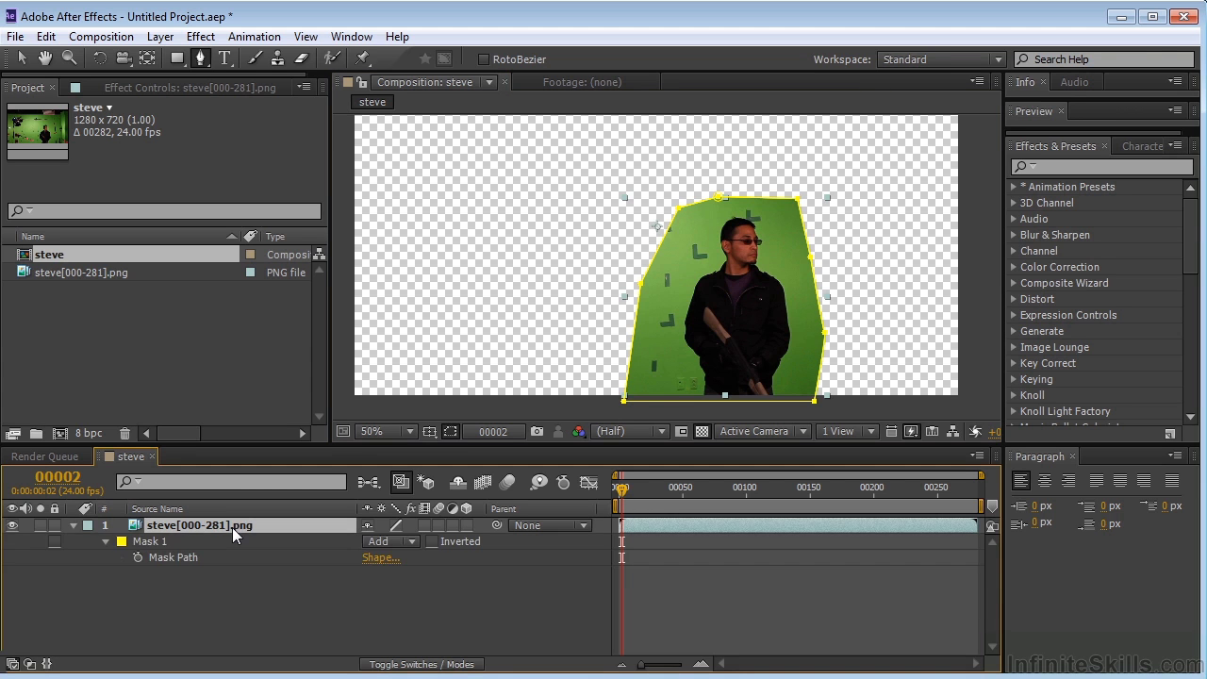
pyautogui.click(138, 557)
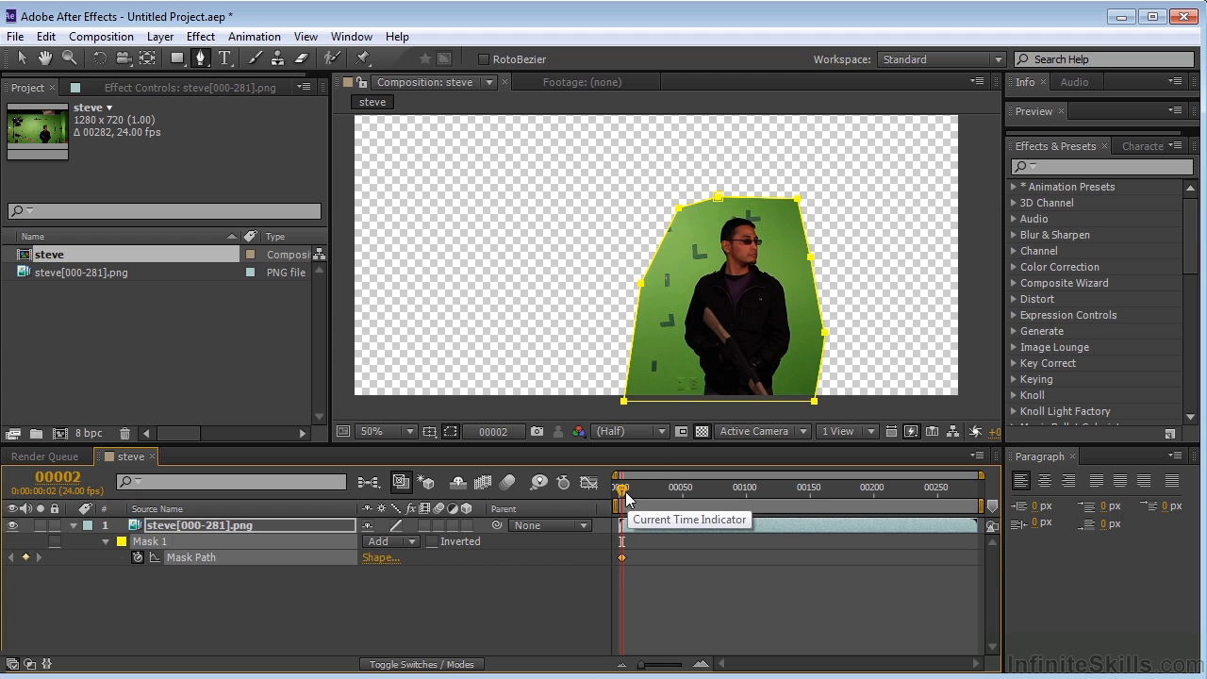
# Step: At frame 33, shift the mask's right, left and upper points to follow the man
pyautogui.moveTo(622, 492); pyautogui.dragTo(662, 493)
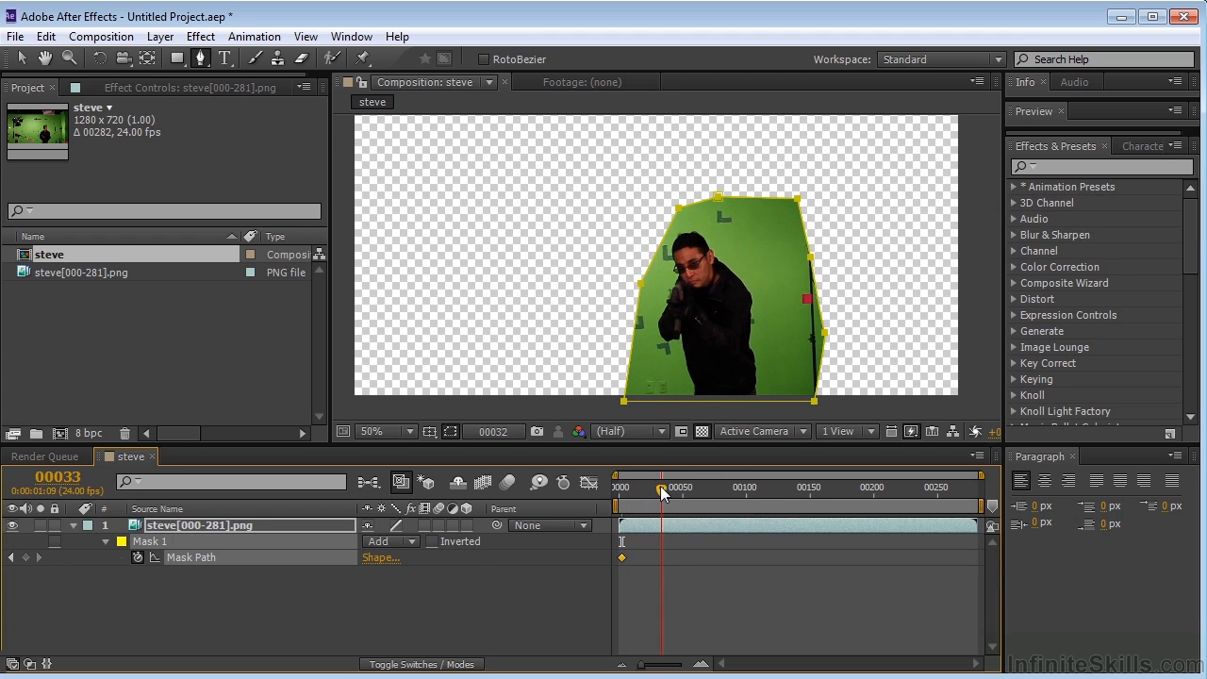
pyautogui.click(20, 58)
pyautogui.moveTo(848, 199); pyautogui.dragTo(793, 401)
pyautogui.moveTo(660, 490); pyautogui.dragTo(686, 490)
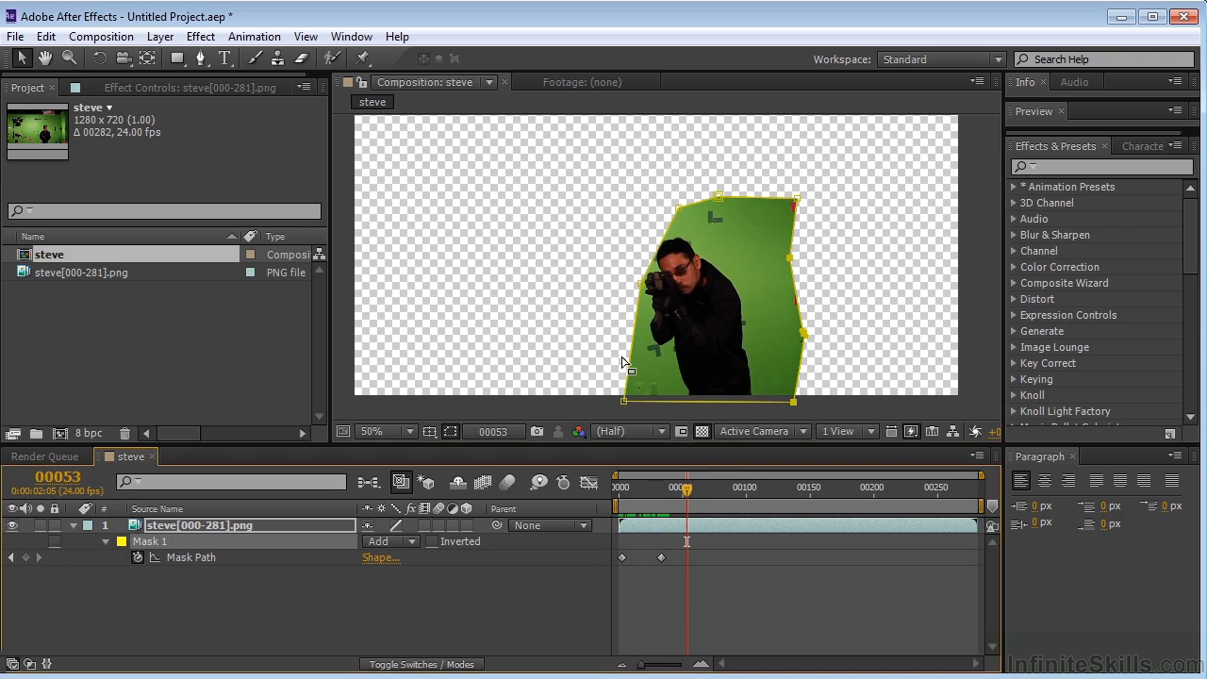
pyautogui.click(693, 294)
pyautogui.moveTo(634, 284); pyautogui.dragTo(623, 281)
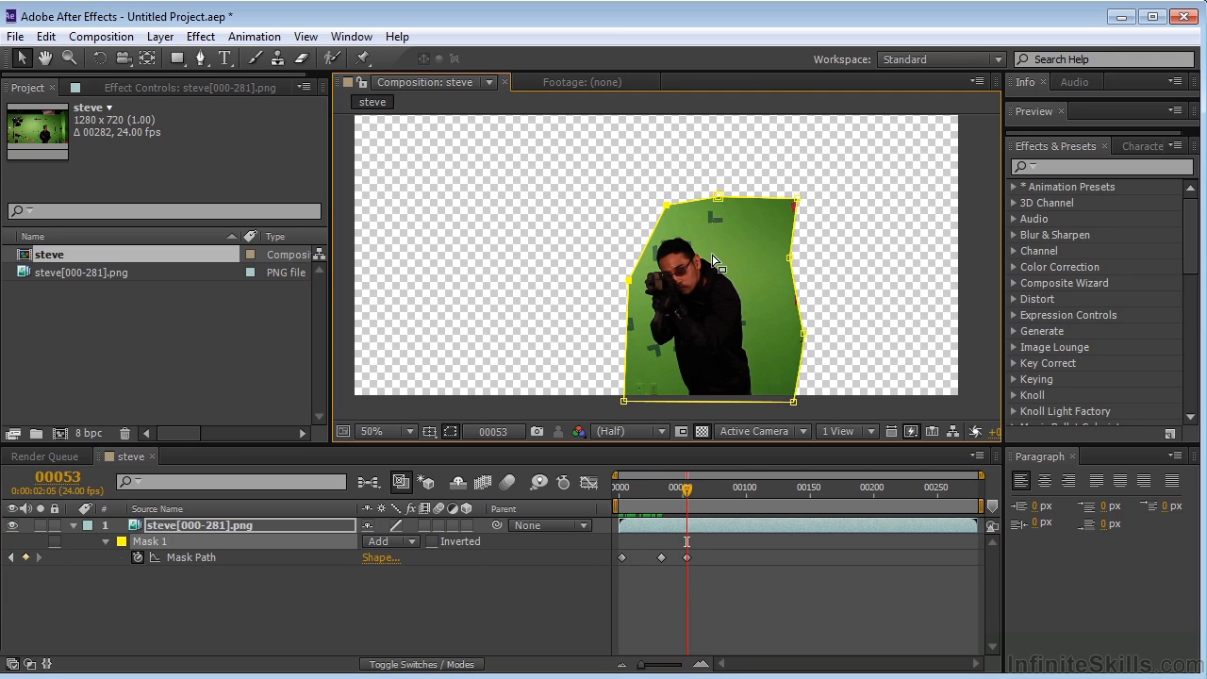
pyautogui.moveTo(797, 201); pyautogui.dragTo(783, 204)
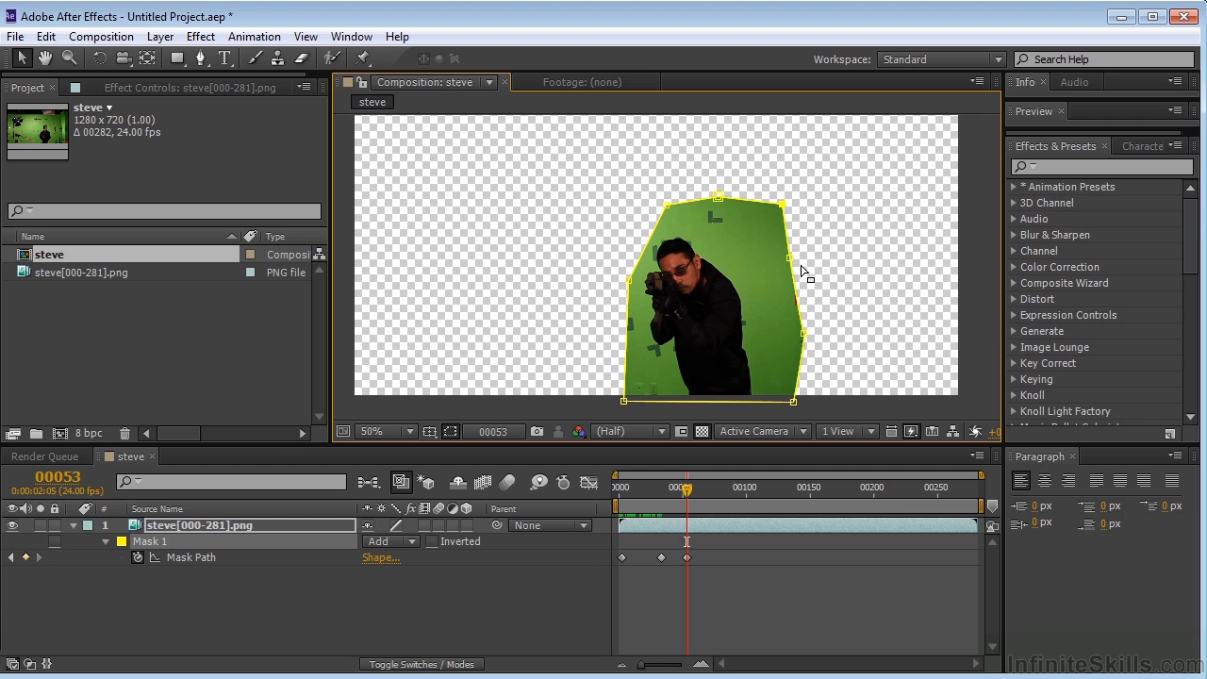
pyautogui.click(800, 333)
pyautogui.moveTo(801, 335); pyautogui.dragTo(785, 341)
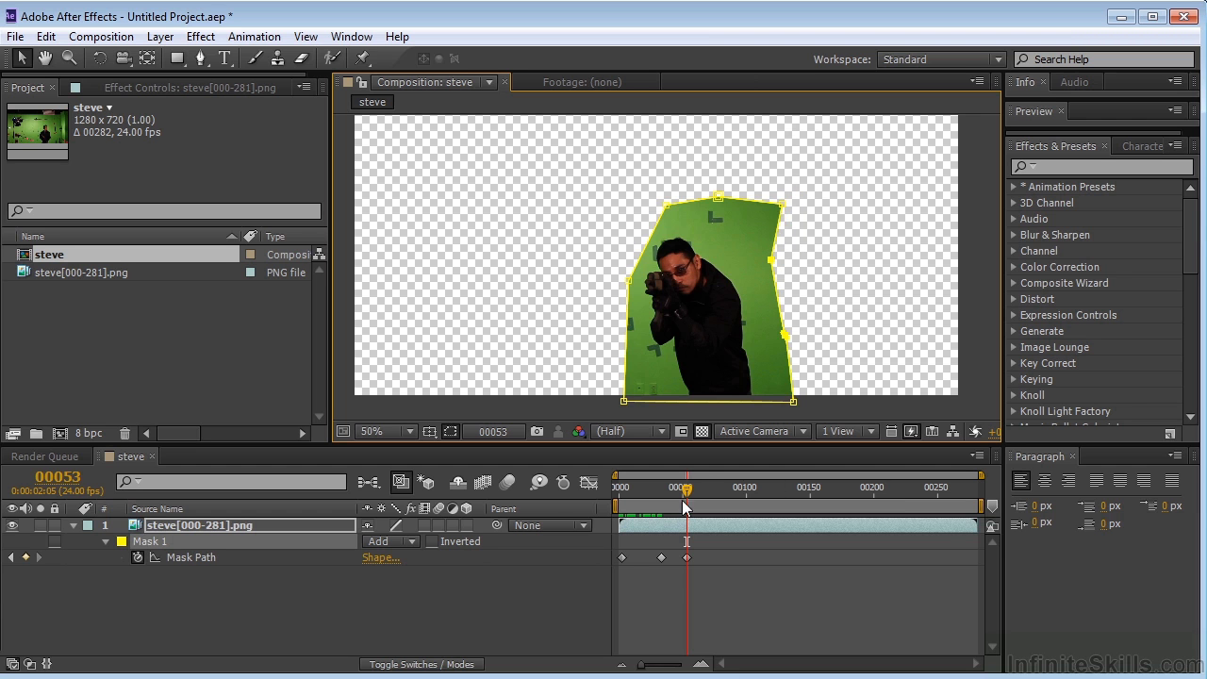
# Step: Widen the mask at frame 84 and free-transform its lower-right points at later frames
pyautogui.moveTo(688, 489); pyautogui.dragTo(725, 490)
pyautogui.moveTo(771, 264); pyautogui.dragTo(787, 269)
pyautogui.moveTo(725, 489); pyautogui.dragTo(795, 500)
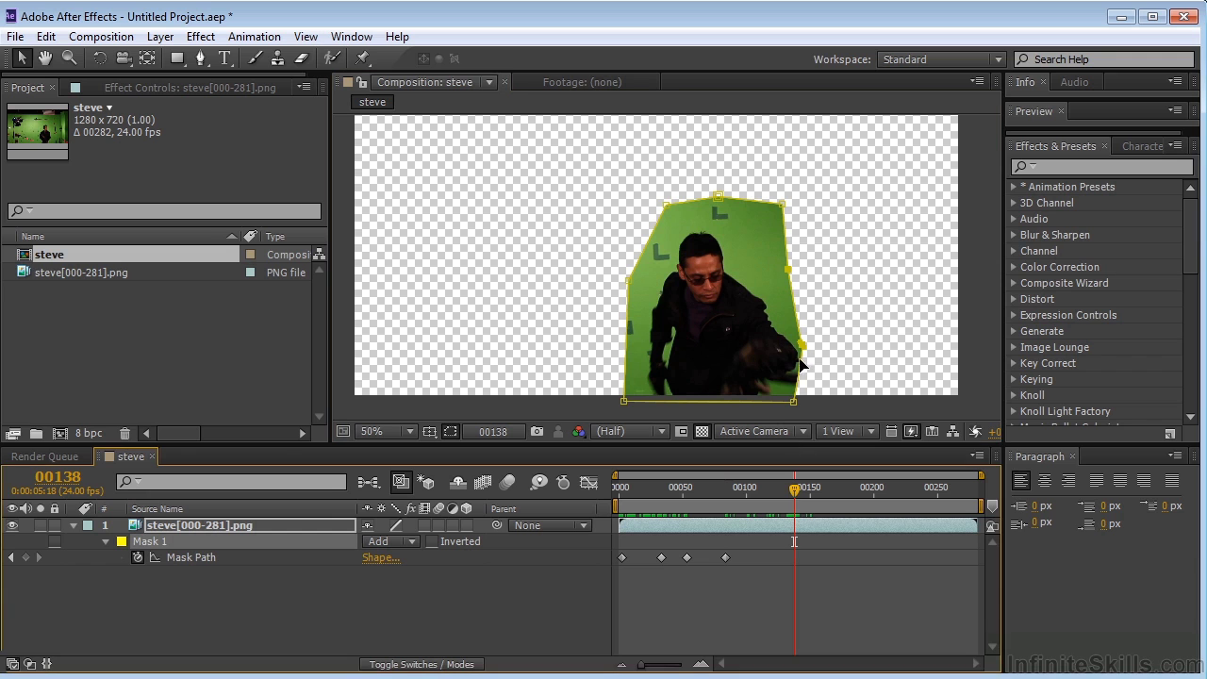
pyautogui.moveTo(819, 326); pyautogui.dragTo(813, 408)
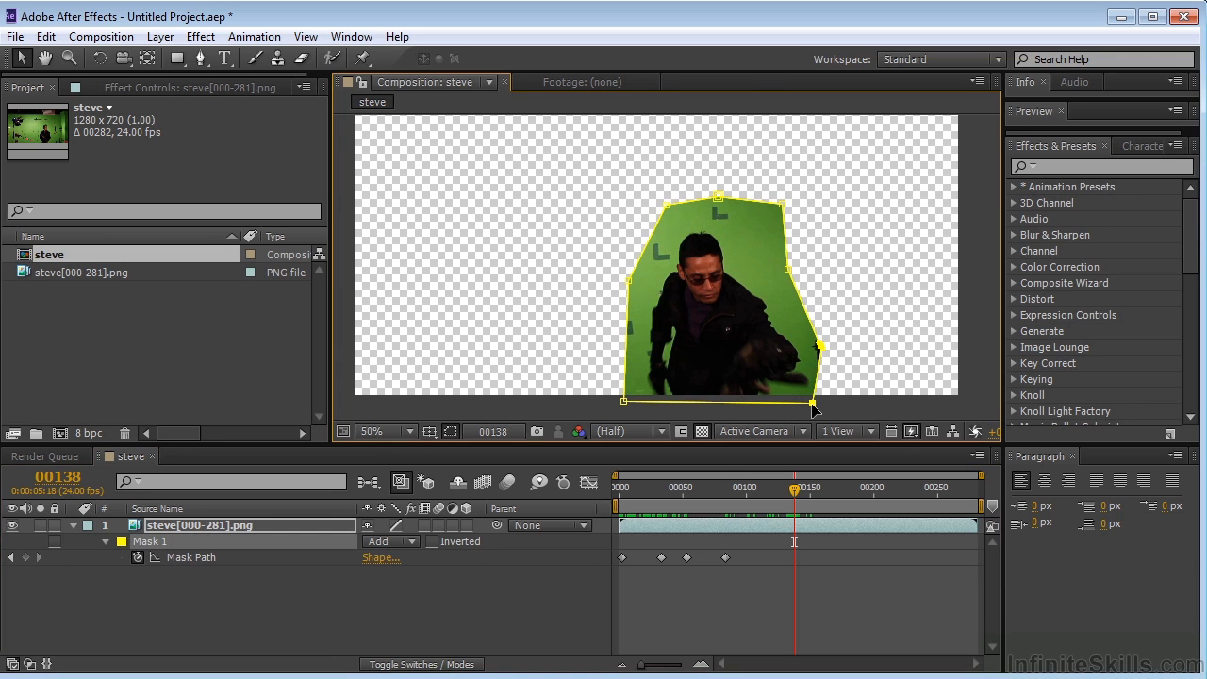
pyautogui.hotkey('ctrl', 't')
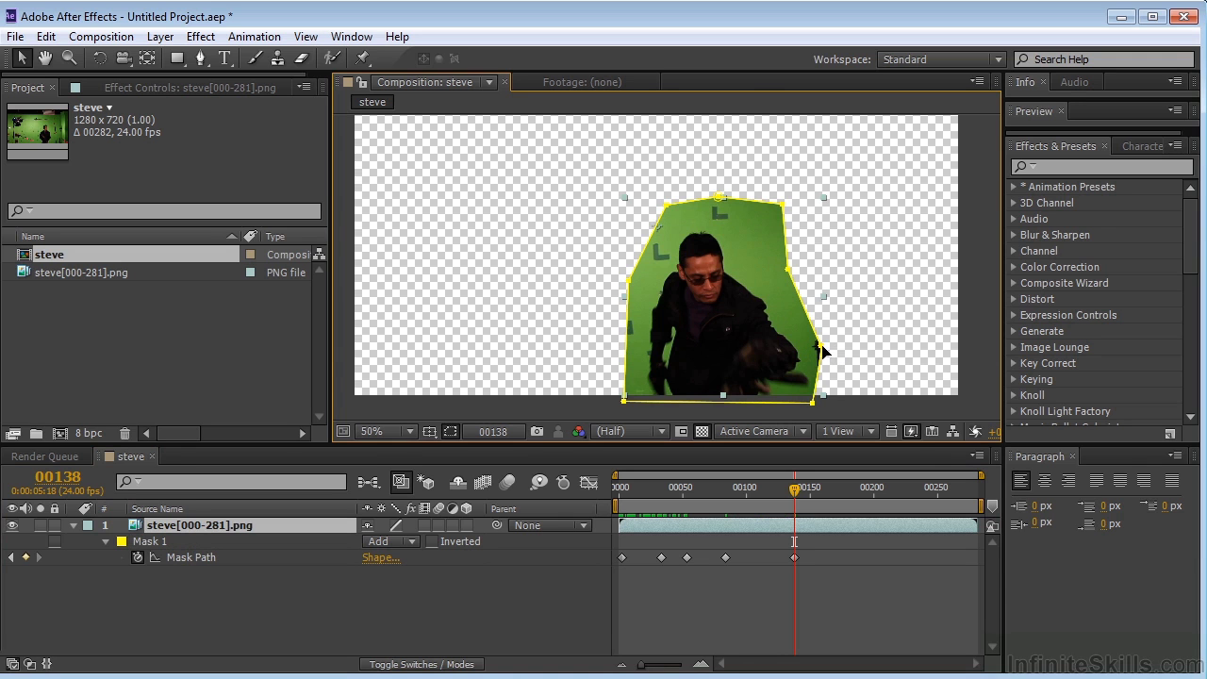
# Step: Reshape the mask's lower-left points and left edge around frame 156 to crop the green
pyautogui.doubleClick(818, 348)
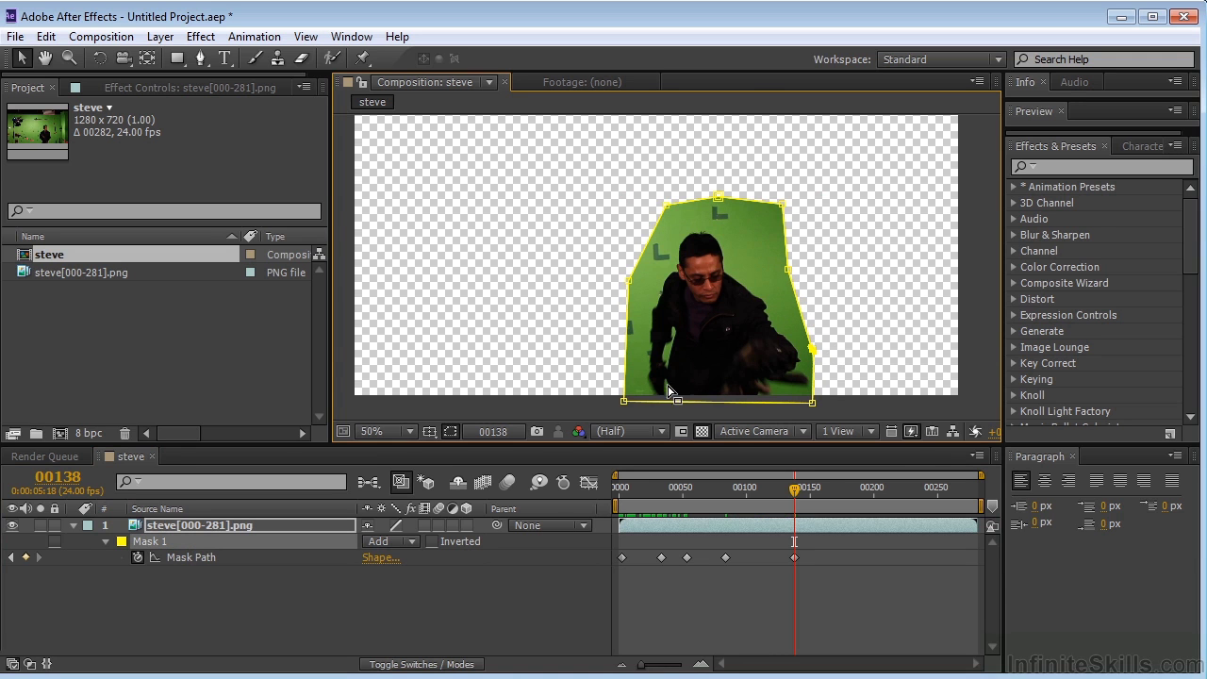
pyautogui.moveTo(793, 492); pyautogui.dragTo(818, 493)
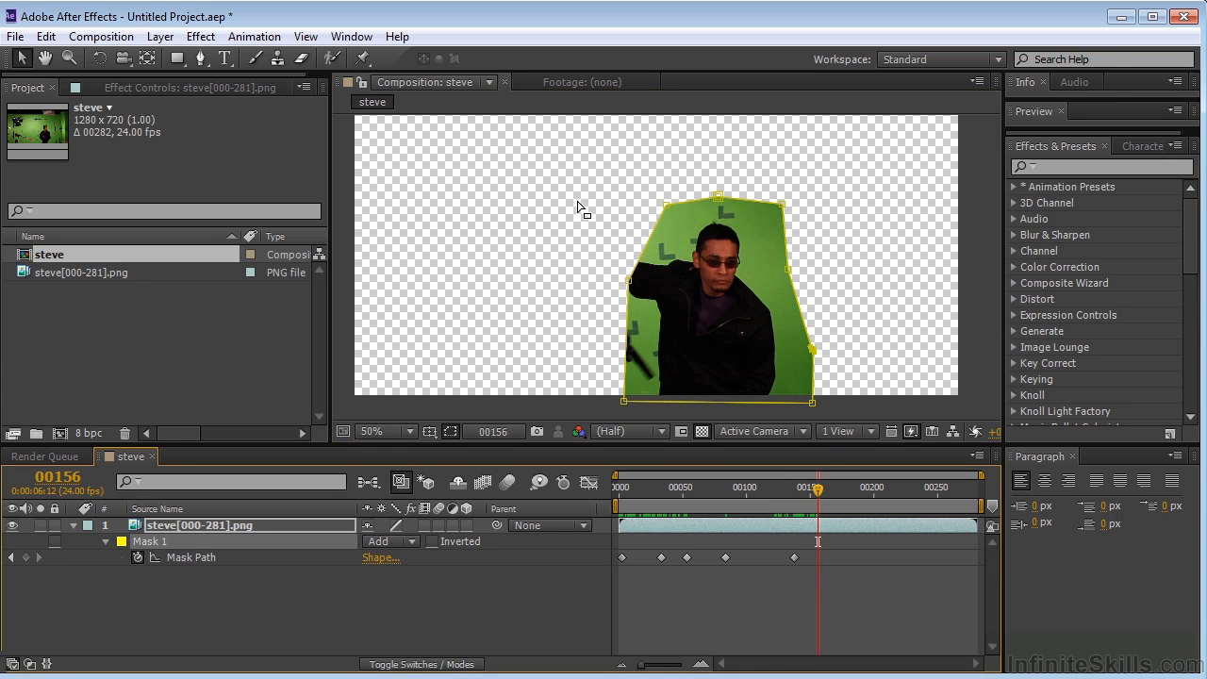
pyautogui.moveTo(578, 209); pyautogui.dragTo(571, 406)
pyautogui.moveTo(819, 489)
pyautogui.mouseDown()
pyautogui.moveTo(800, 497)
pyautogui.moveTo(832, 492)
pyautogui.mouseUp()
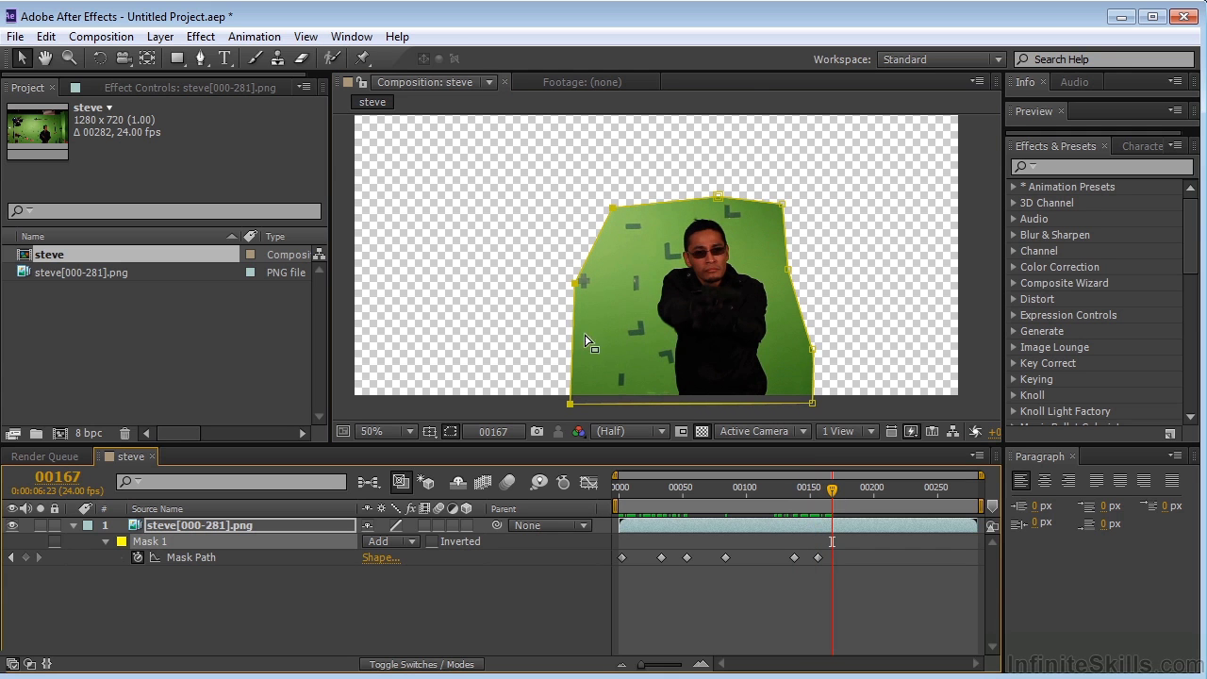
pyautogui.moveTo(576, 287); pyautogui.dragTo(637, 281)
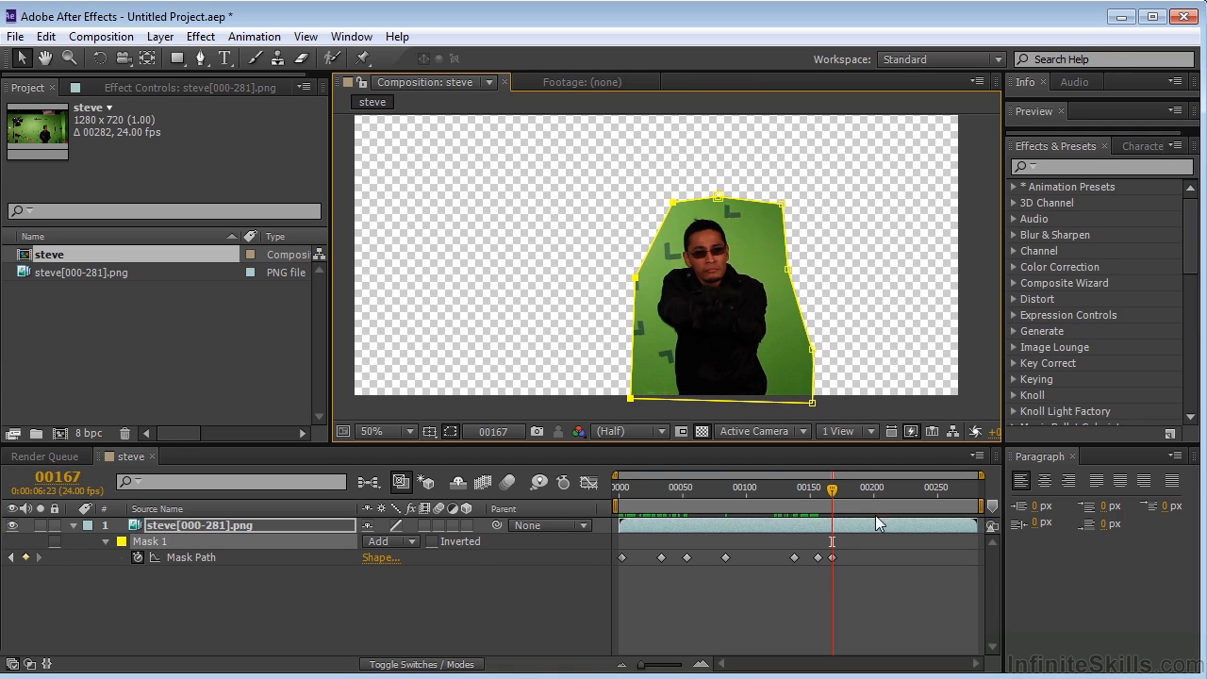
# Step: At frame 220, extend the mask's right side around the man's gun
pyautogui.moveTo(832, 492); pyautogui.dragTo(900, 486)
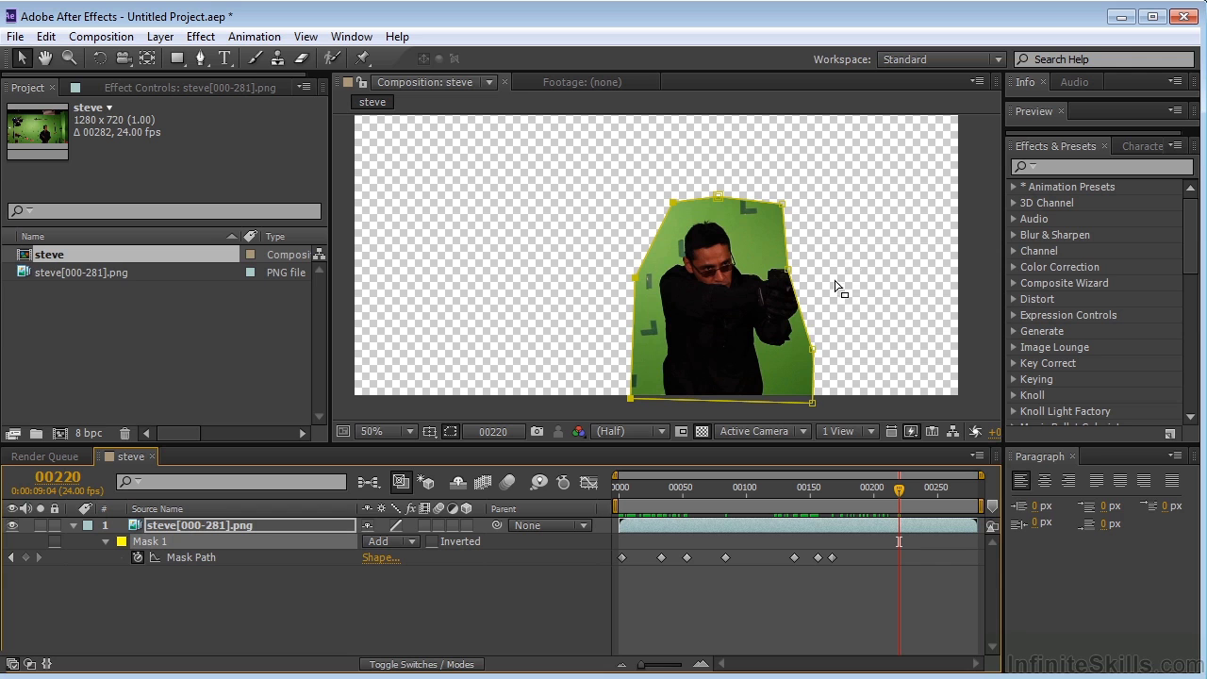
pyautogui.click(767, 371)
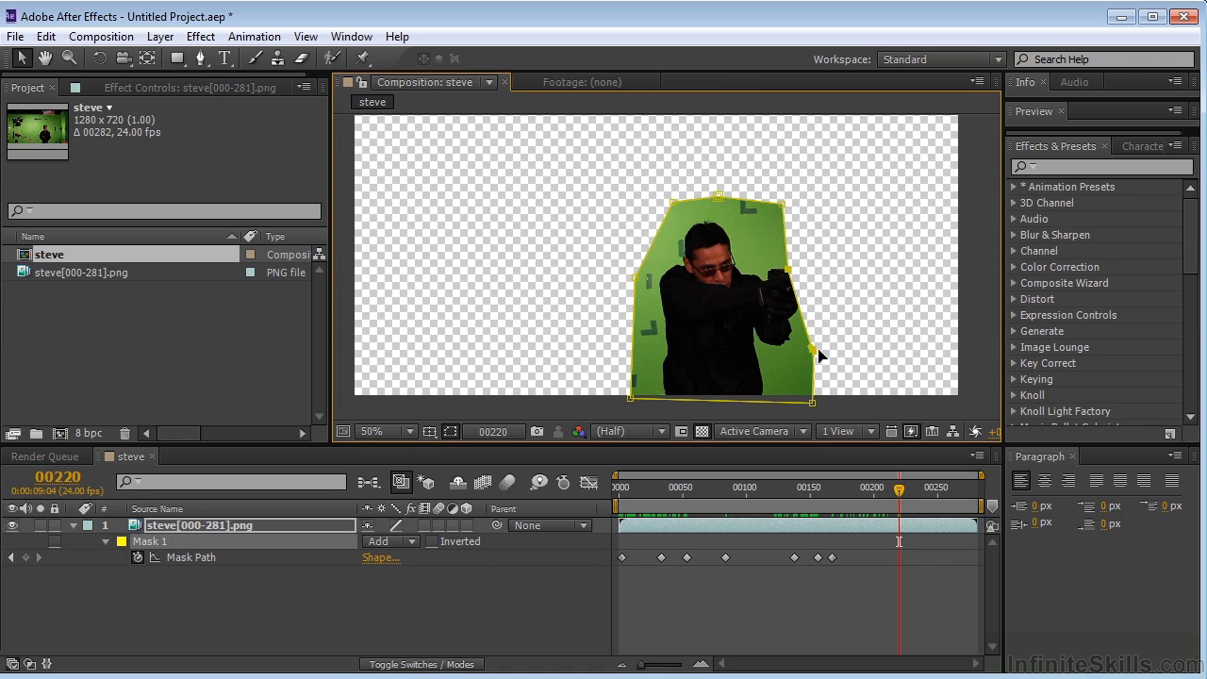
pyautogui.moveTo(815, 357); pyautogui.dragTo(822, 349)
pyautogui.doubleClick(809, 294)
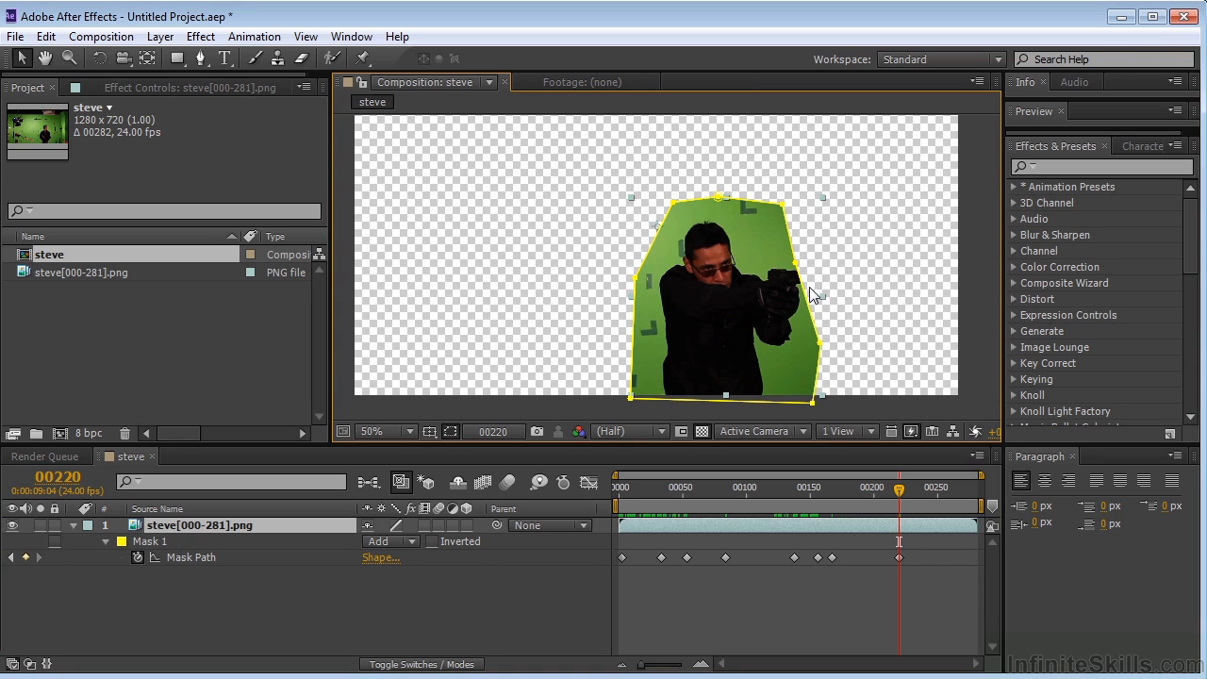
pyautogui.moveTo(795, 271); pyautogui.dragTo(847, 260)
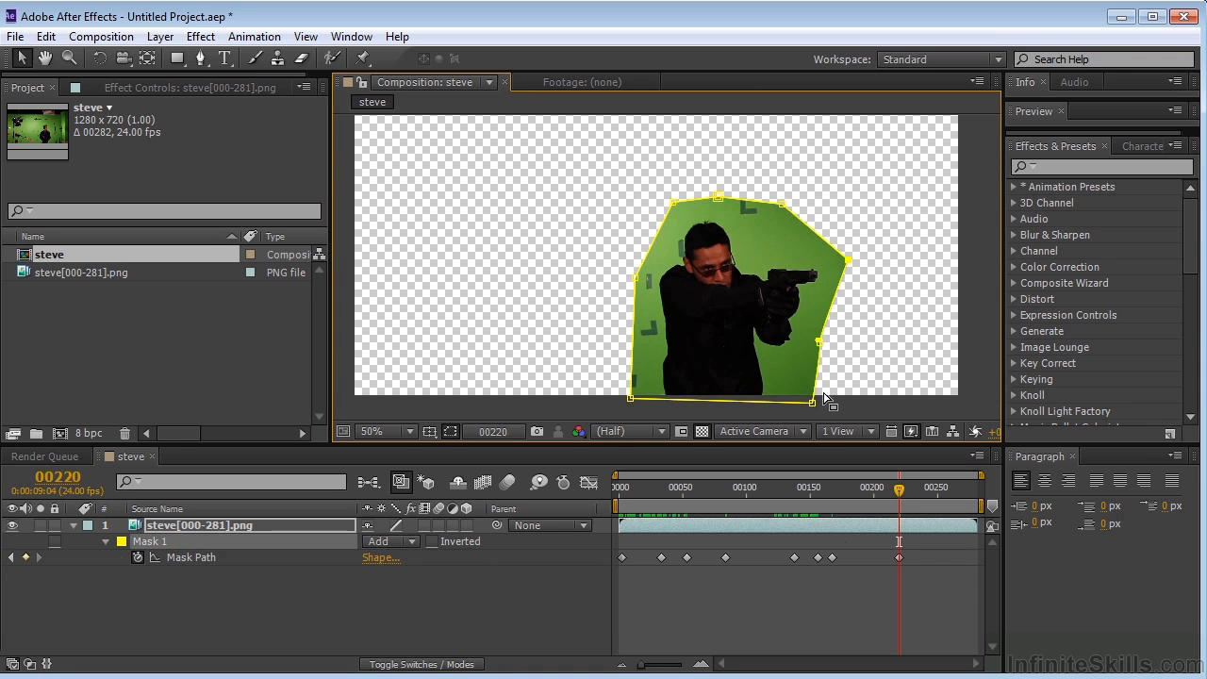
# Step: At frame 159, pull the mask's bottom-left corner out to include the arm
pyautogui.moveTo(877, 505); pyautogui.dragTo(816, 507)
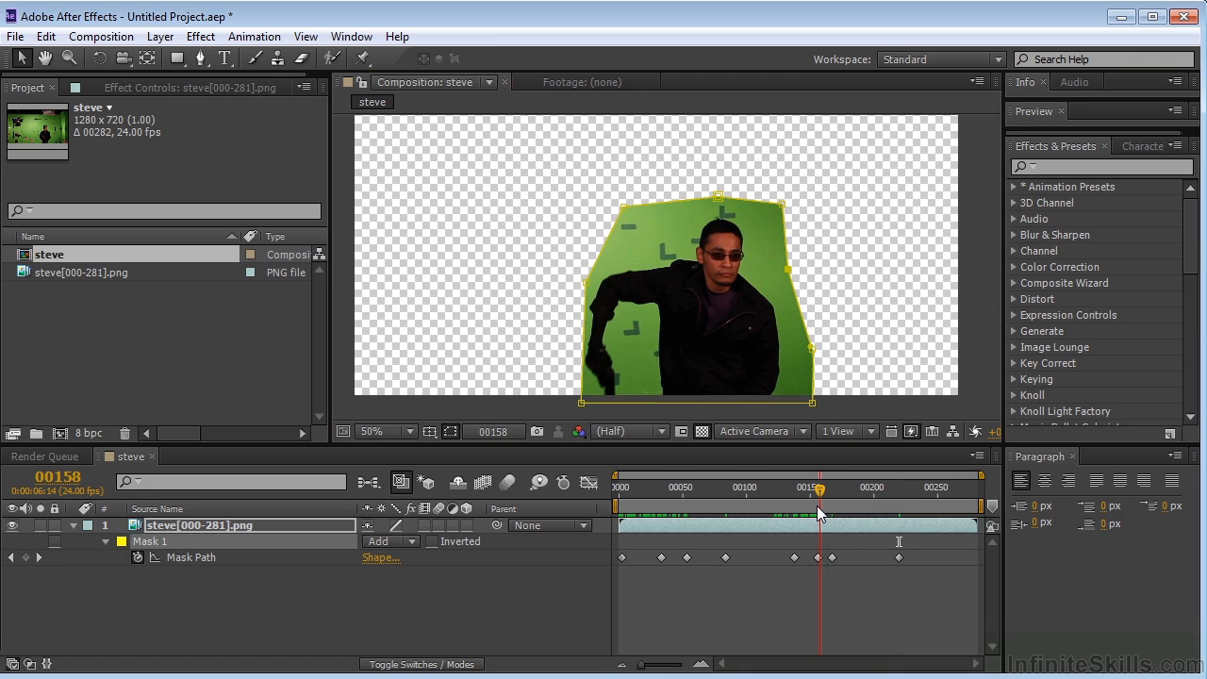
pyautogui.press('pagedown')
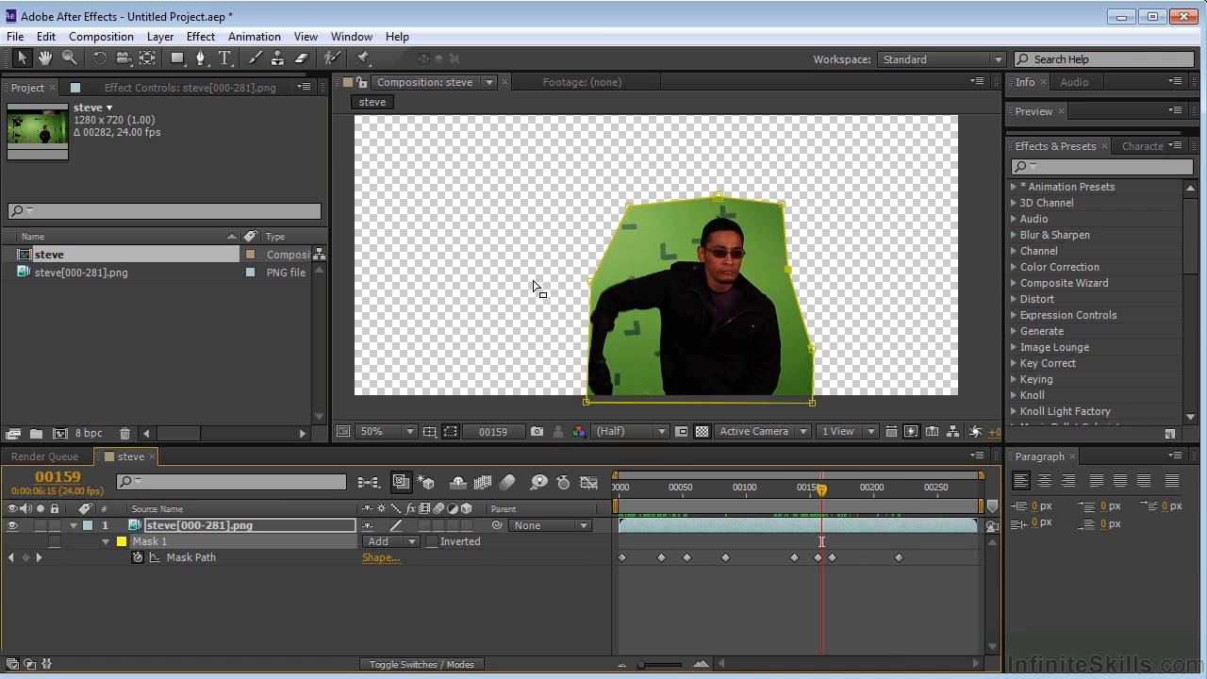
pyautogui.click(595, 413)
pyautogui.moveTo(588, 402); pyautogui.dragTo(577, 406)
pyautogui.moveTo(822, 489); pyautogui.dragTo(596, 518)
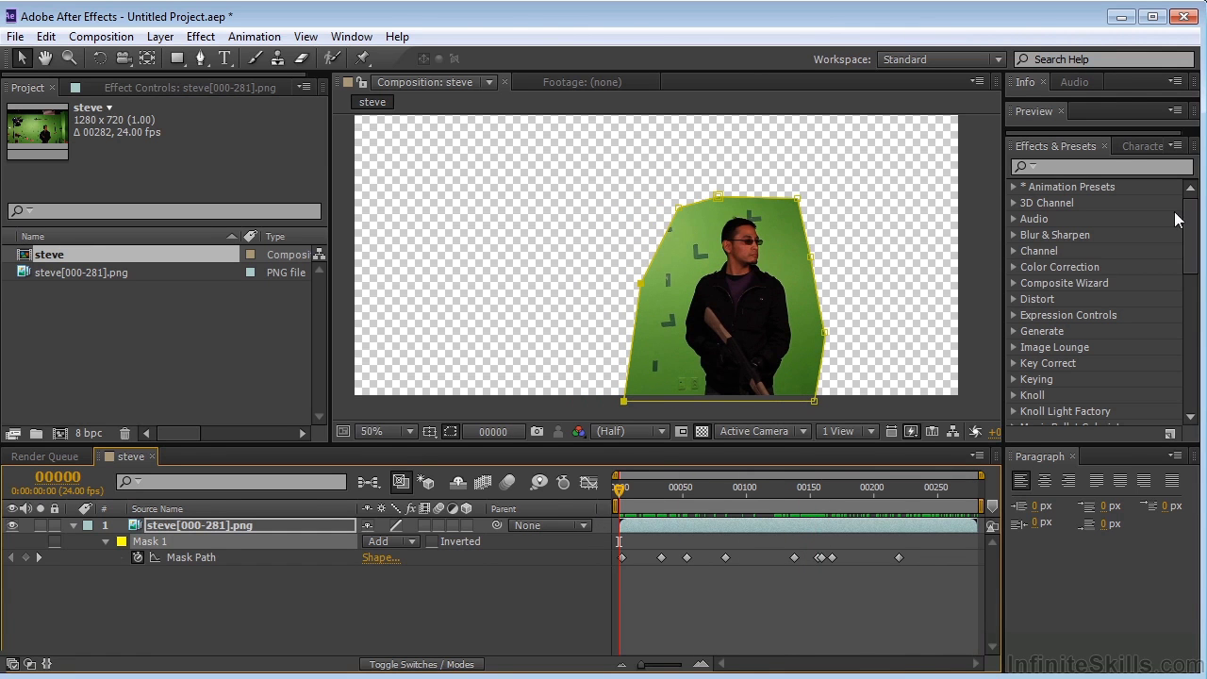
# Step: Apply Color Range to the steve layer and sample the green screen as the key colour
pyautogui.click(1057, 168)
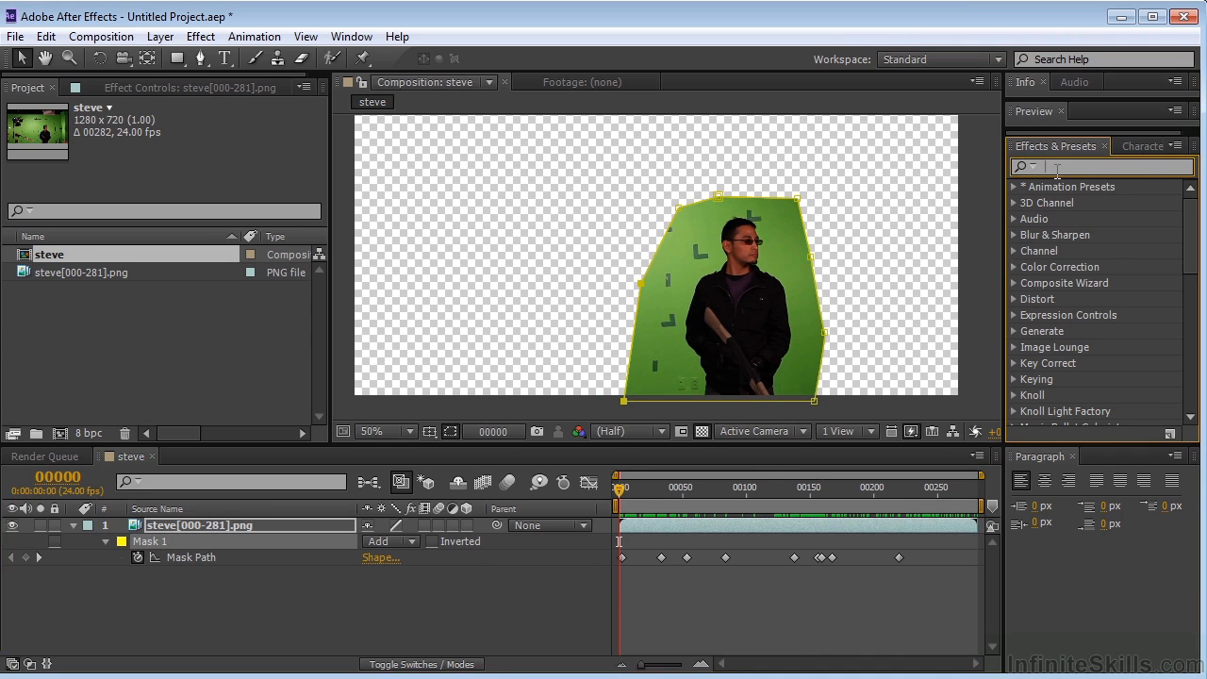
pyautogui.write('color ')
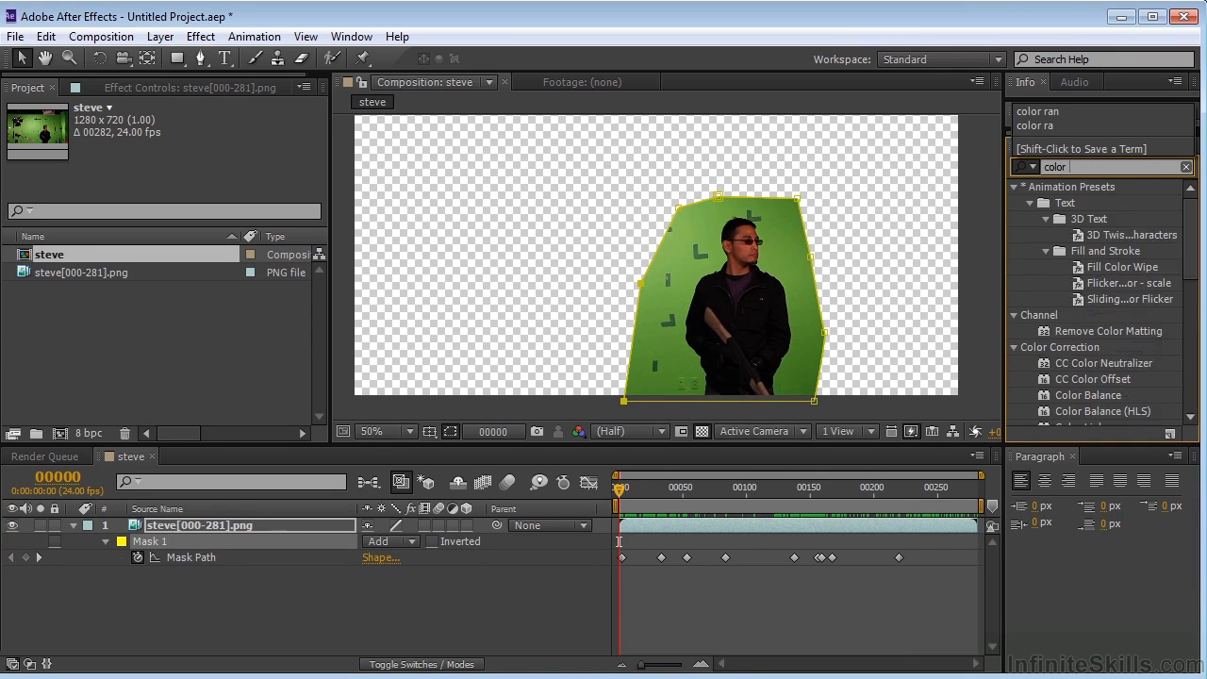
pyautogui.write('ran')
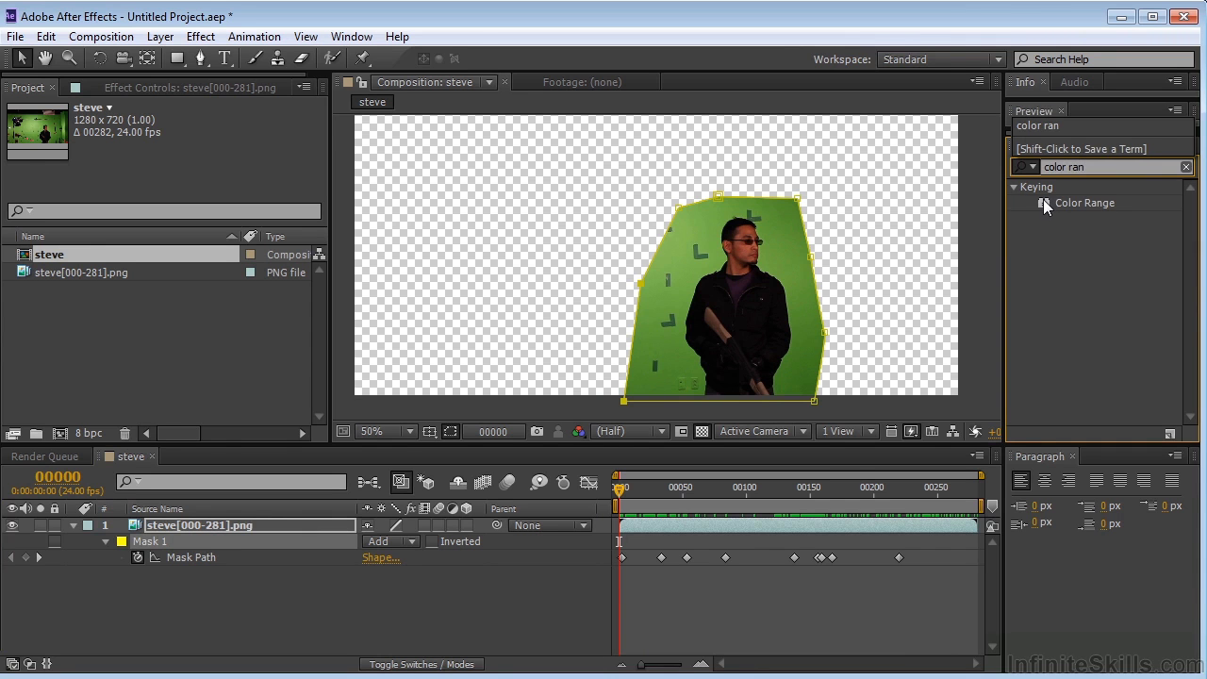
pyautogui.moveTo(1043, 199); pyautogui.dragTo(177, 528)
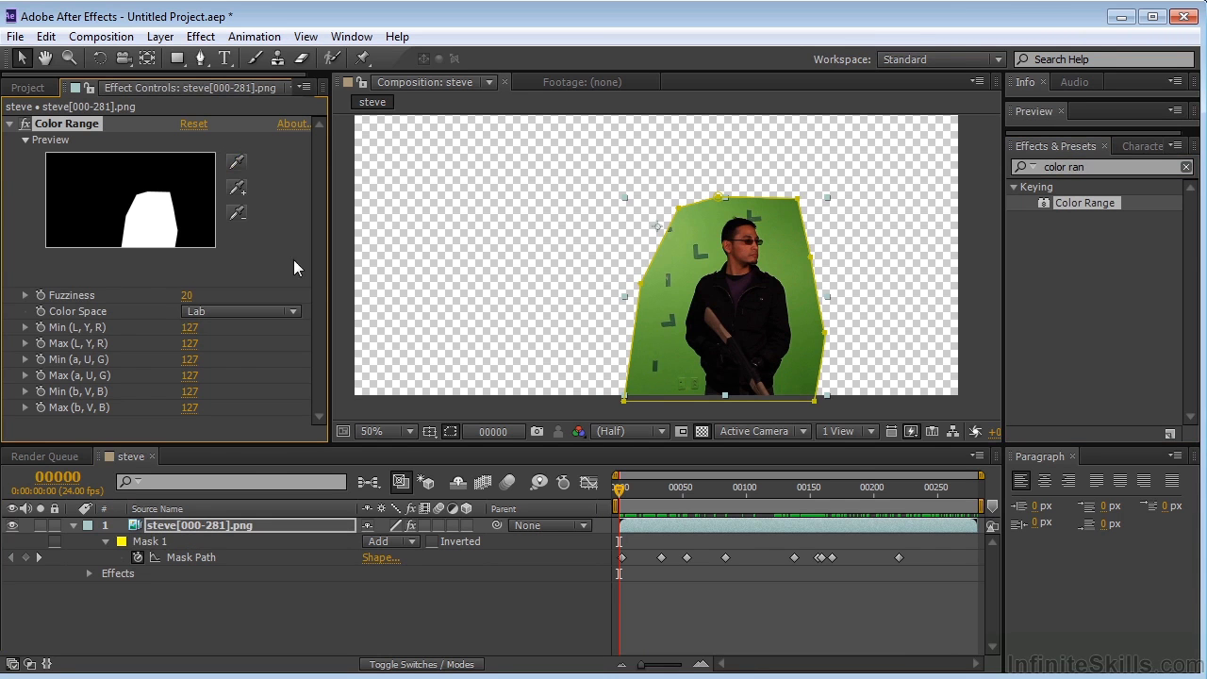
pyautogui.click(235, 162)
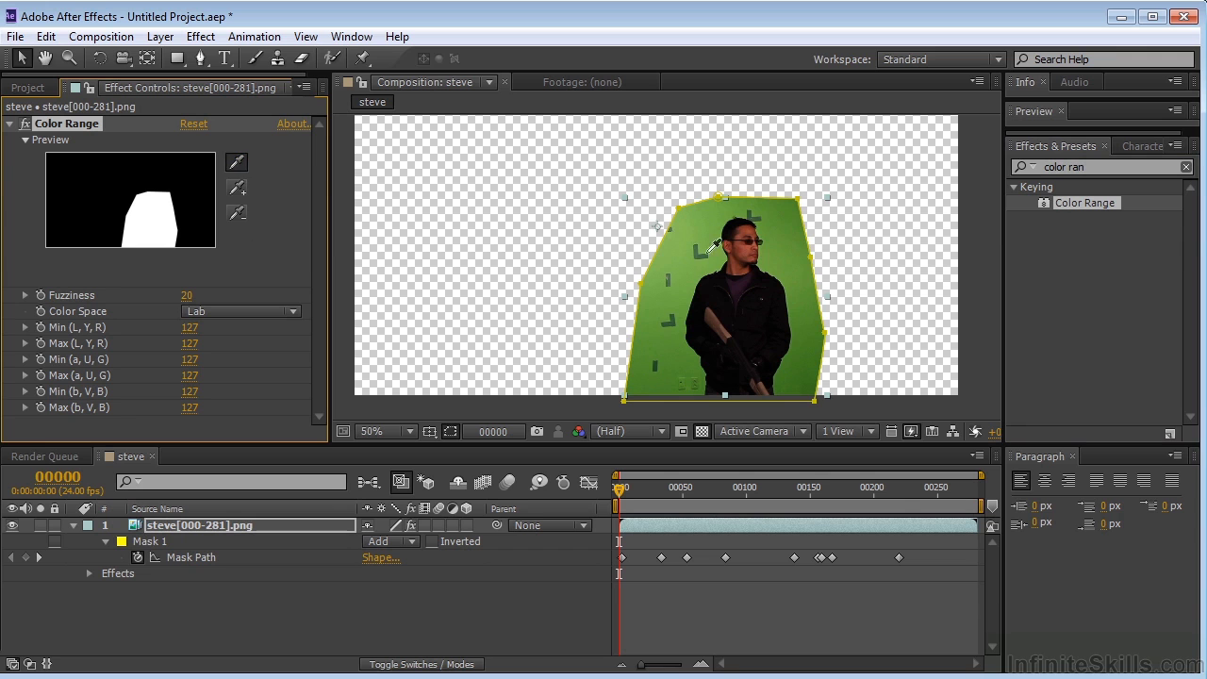
pyautogui.click(793, 263)
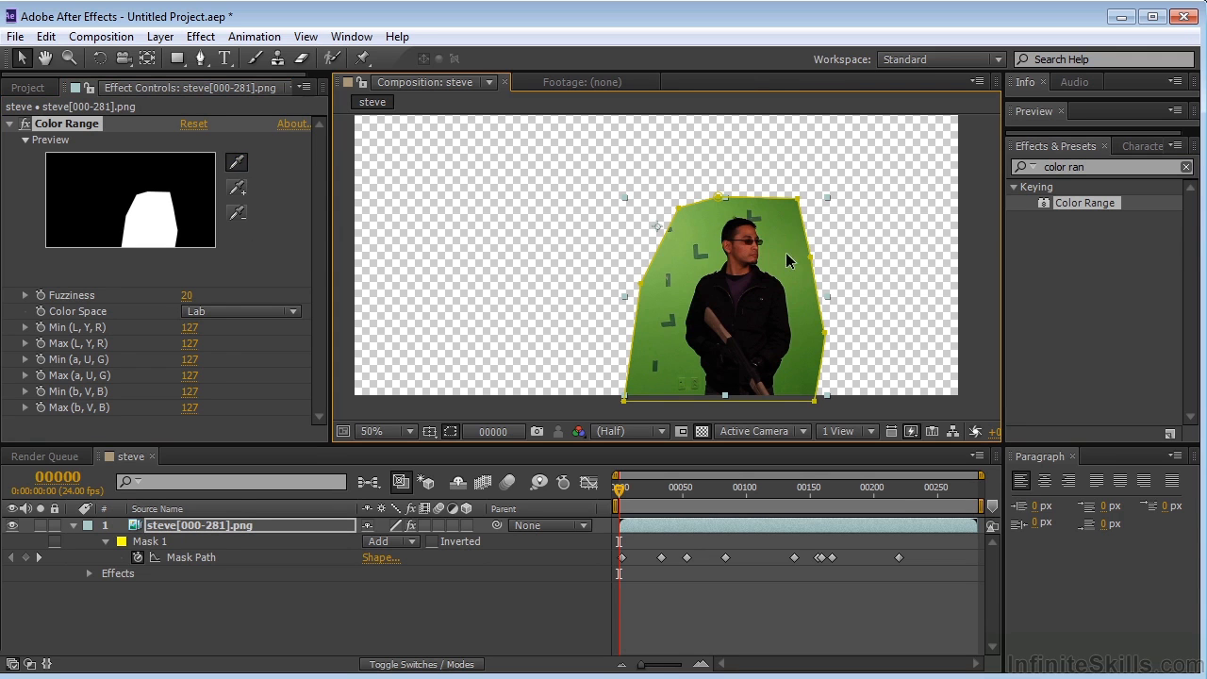
# Step: Add two more green shades to the Color Range key
pyautogui.click(237, 188)
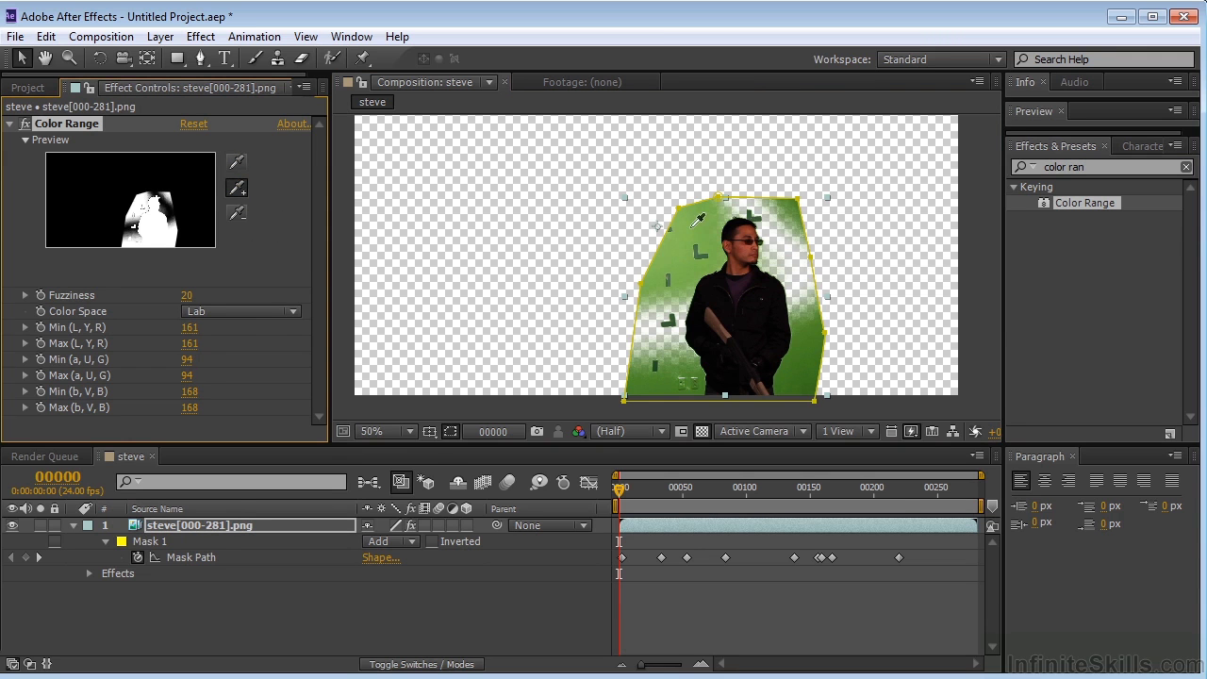
pyautogui.click(698, 220)
pyautogui.click(236, 187)
pyautogui.click(805, 381)
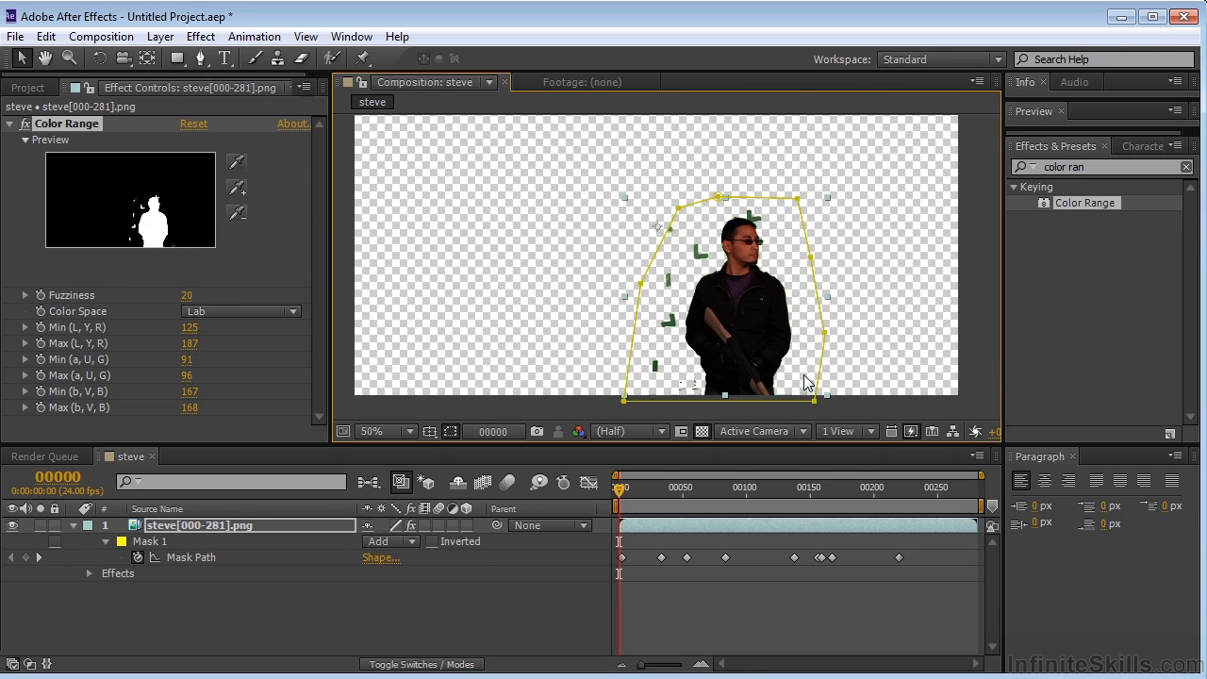
pyautogui.scroll(2, 660, 338)
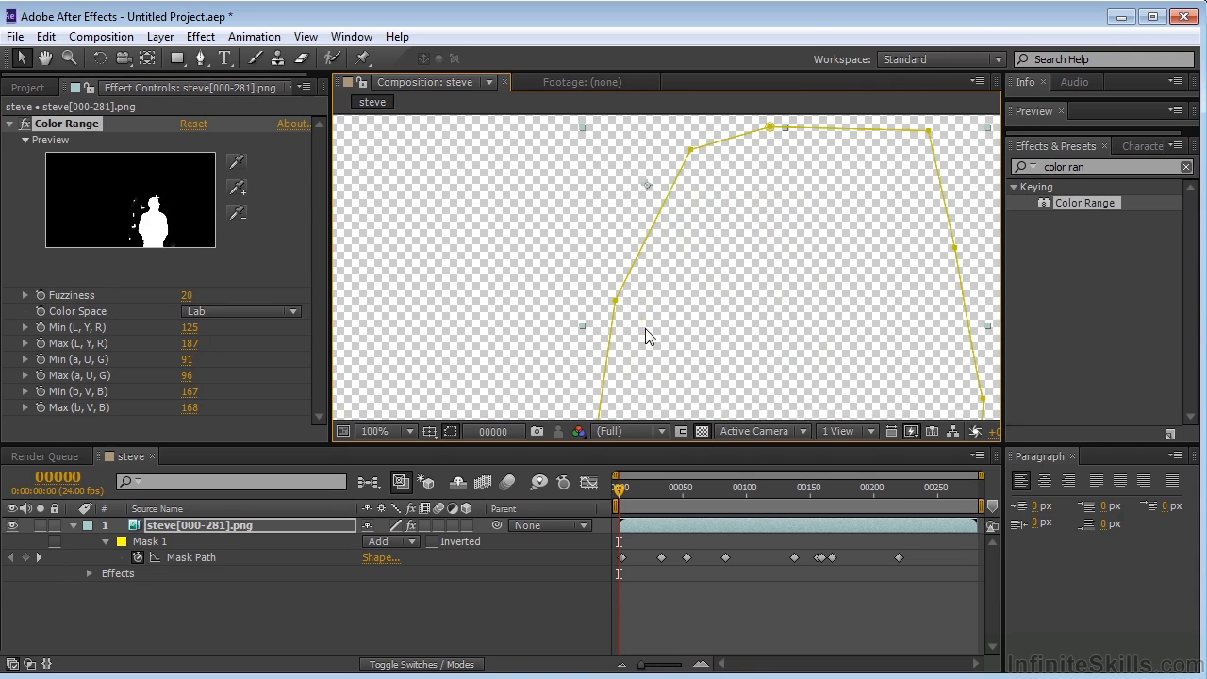
pyautogui.moveTo(660, 338); pyautogui.dragTo(810, 226)
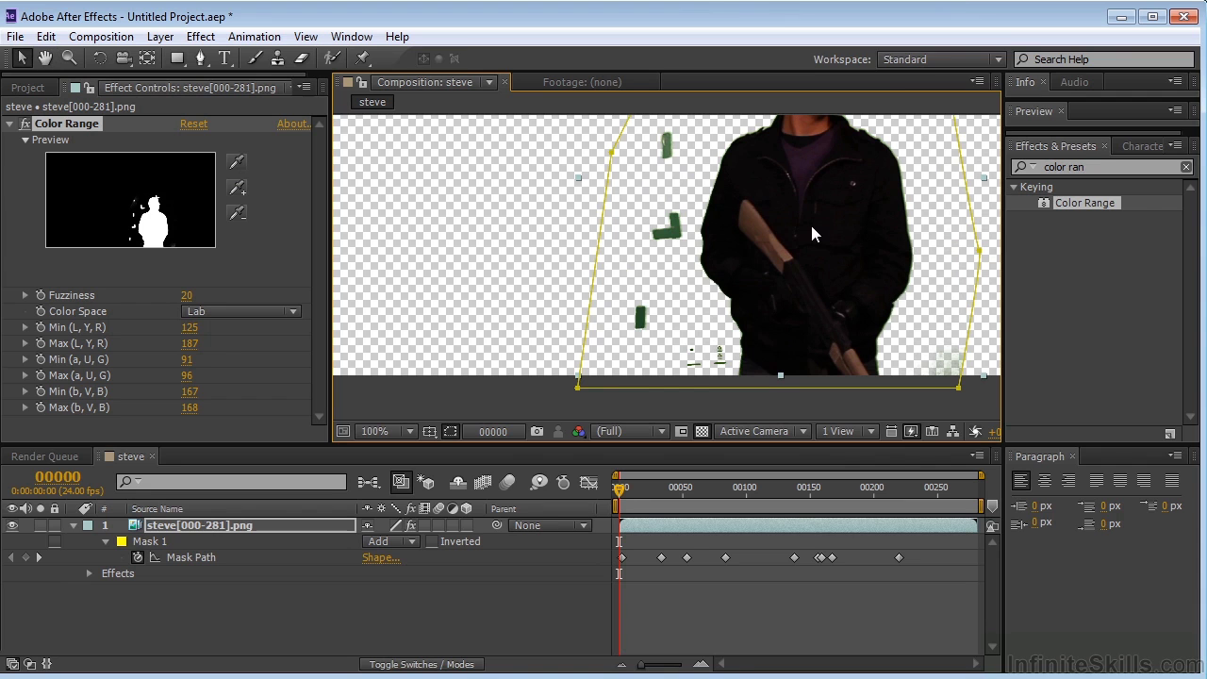
# Step: Key out leftover green patches near the feet and a darker edge shade
pyautogui.click(237, 187)
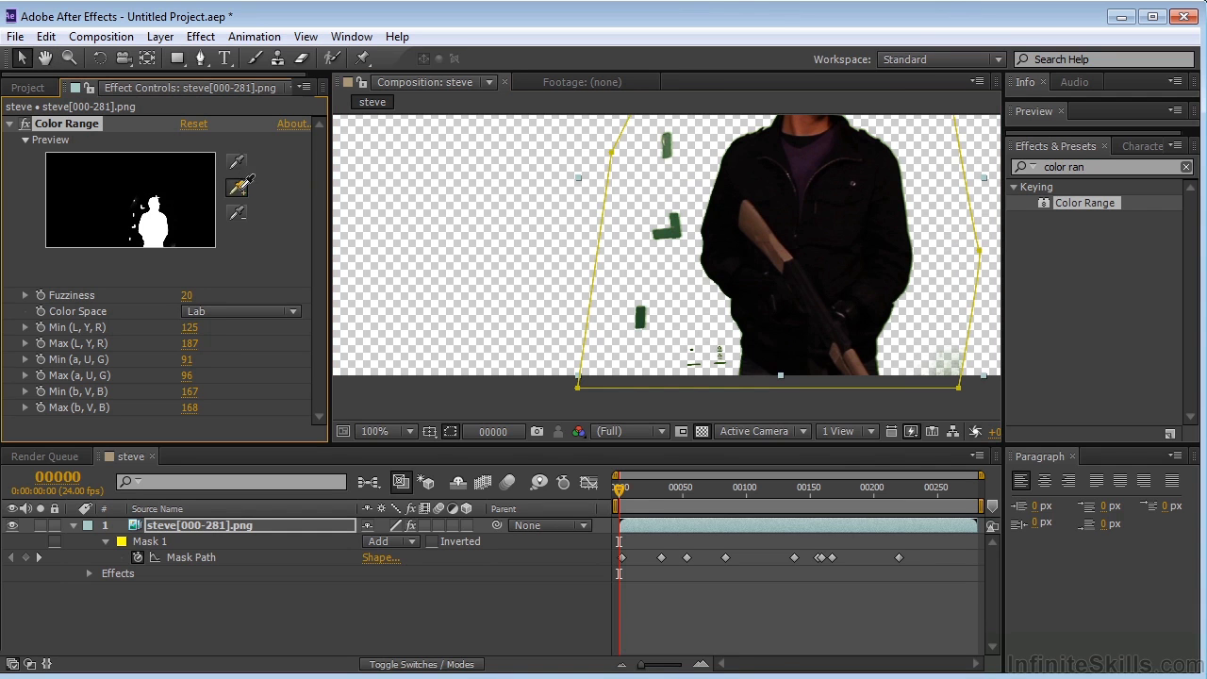
pyautogui.click(723, 352)
pyautogui.click(236, 188)
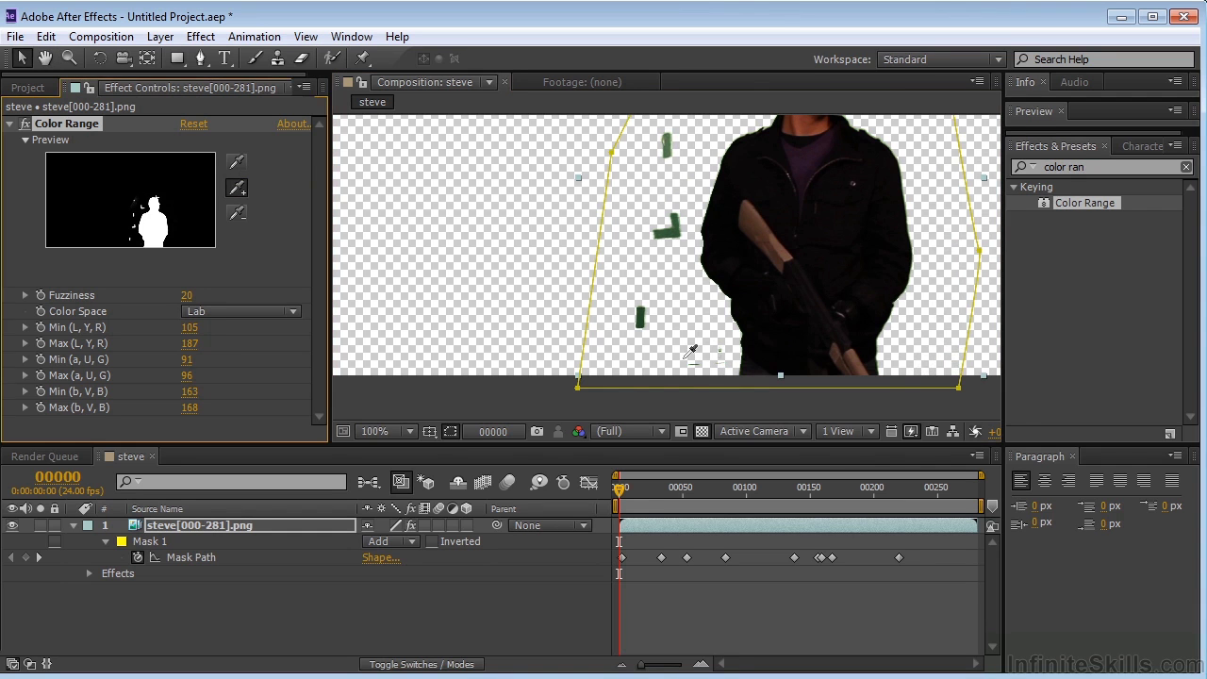
pyautogui.click(638, 321)
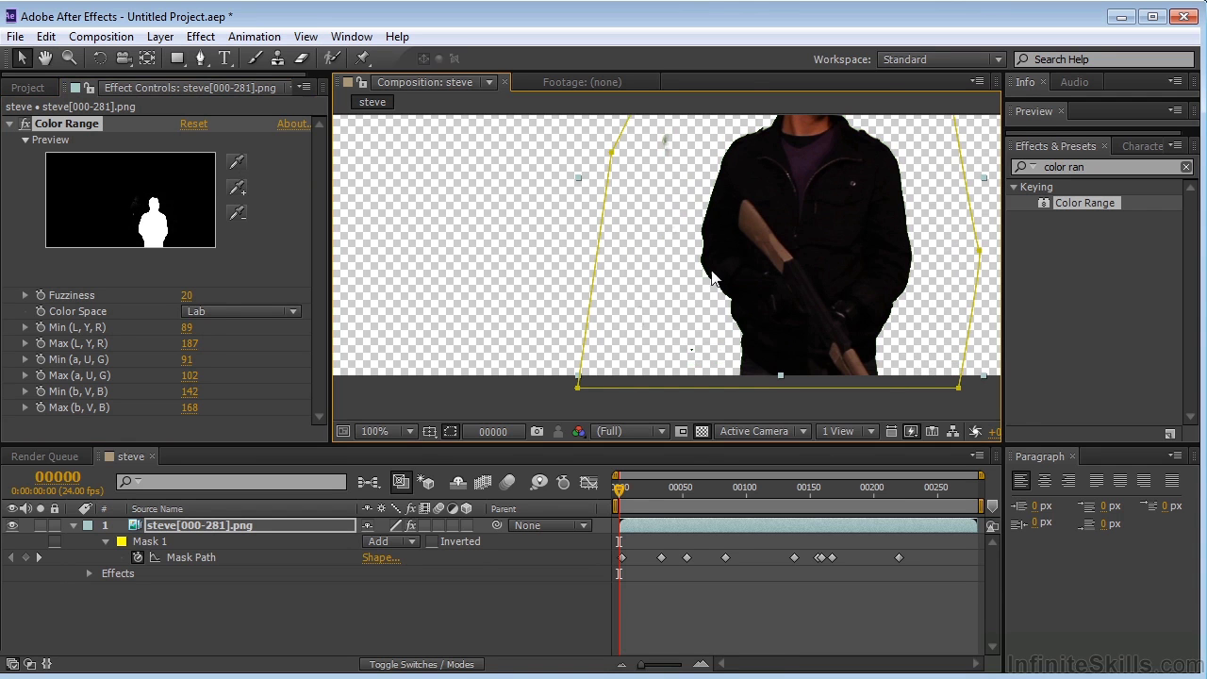
pyautogui.click(237, 188)
pyautogui.click(670, 175)
pyautogui.click(237, 187)
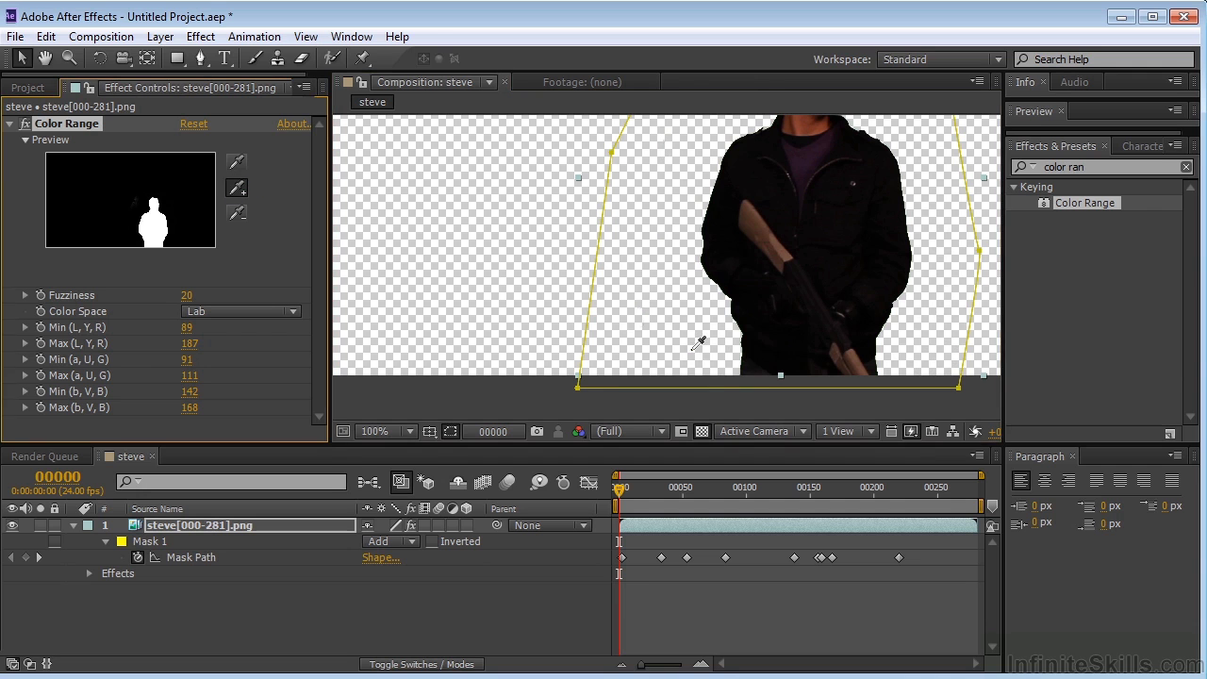
pyautogui.click(697, 347)
# Step: Remove the jacket's remaining fringe colour and the last dark speck, then check frame 16
pyautogui.scroll(1, 690, 338)
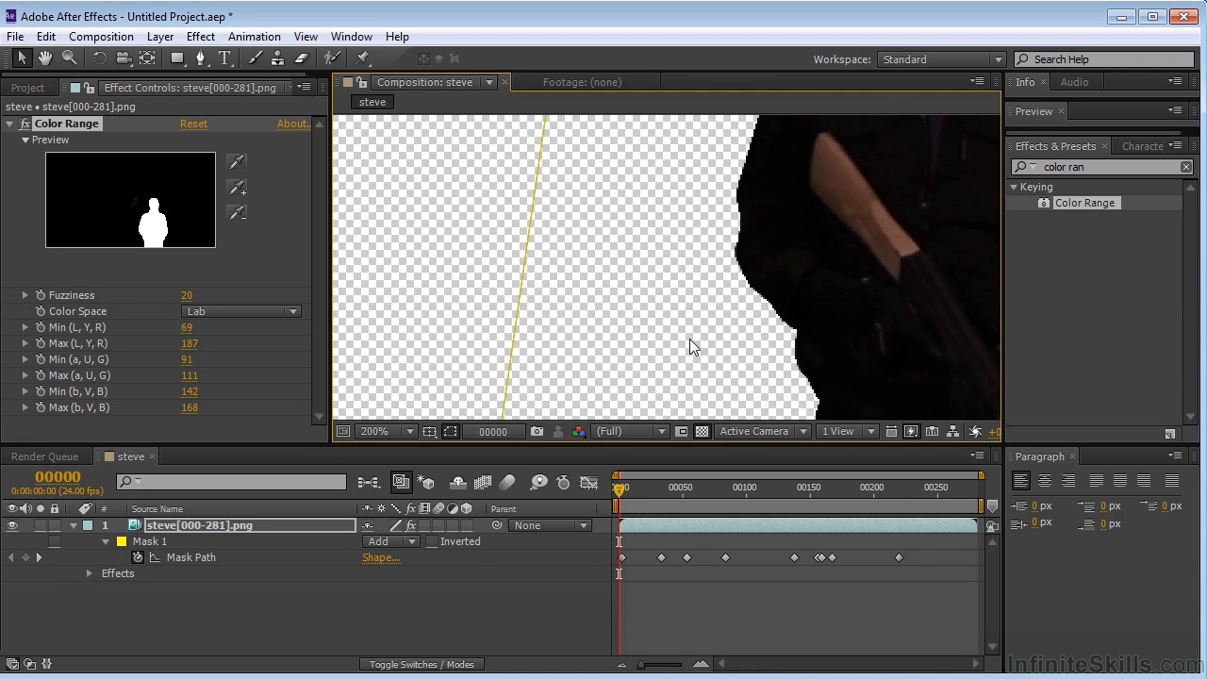
pyautogui.press('h')
pyautogui.moveTo(690, 339); pyautogui.dragTo(693, 218)
pyautogui.press('v')
pyautogui.click(237, 188)
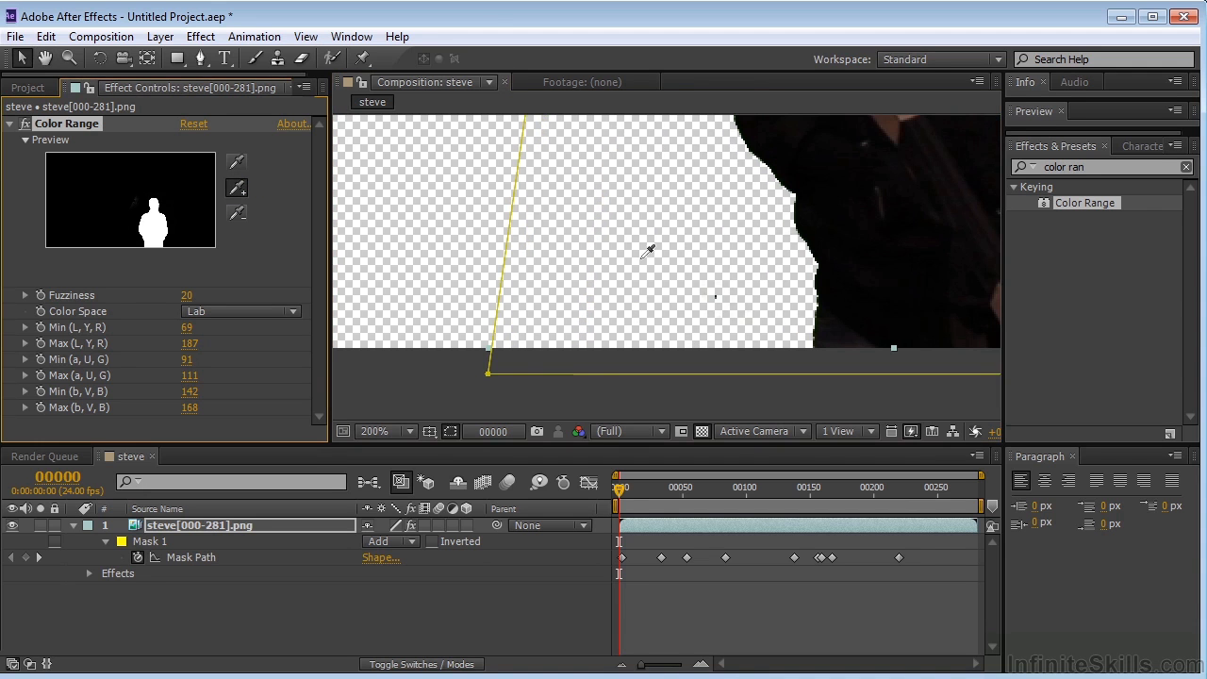
pyautogui.click(715, 297)
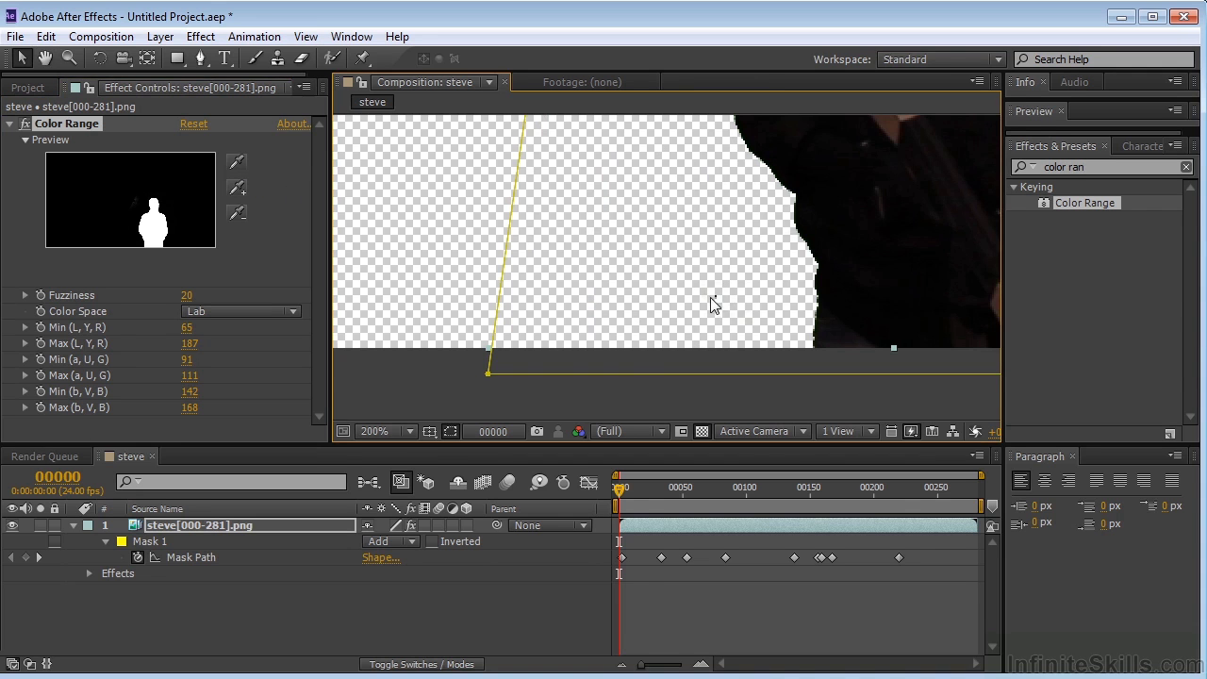
pyautogui.scroll(2, 754, 311)
pyautogui.click(237, 186)
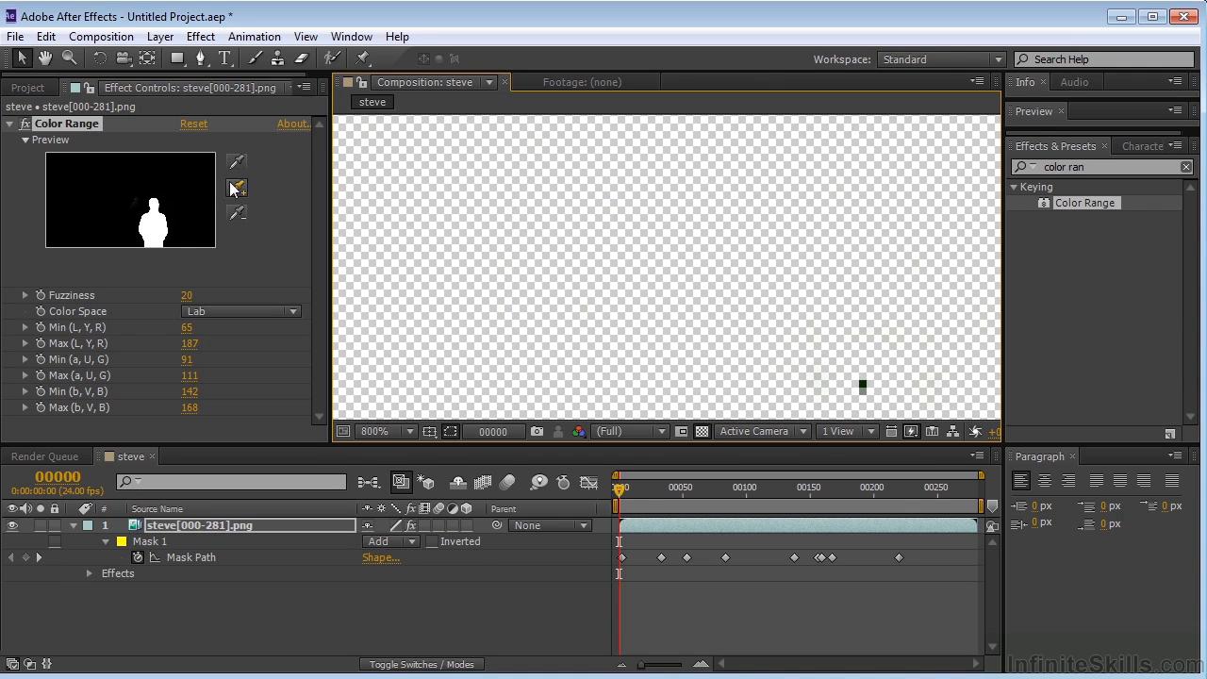
pyautogui.click(864, 380)
pyautogui.scroll(-5, 848, 321)
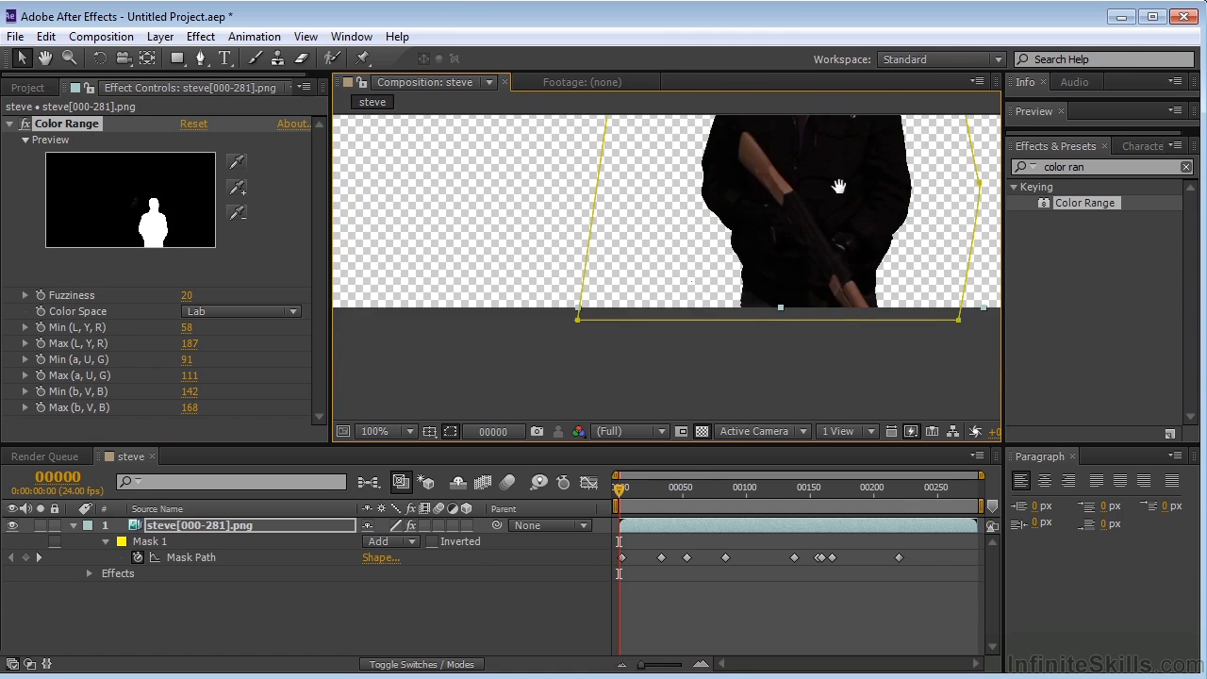
pyautogui.moveTo(838, 186); pyautogui.dragTo(803, 302)
pyautogui.moveTo(619, 488); pyautogui.dragTo(643, 491)
# Step: Scrub Simple Choker's Choke Matte to -11.60 with the whole figure in view
pyautogui.press('h')
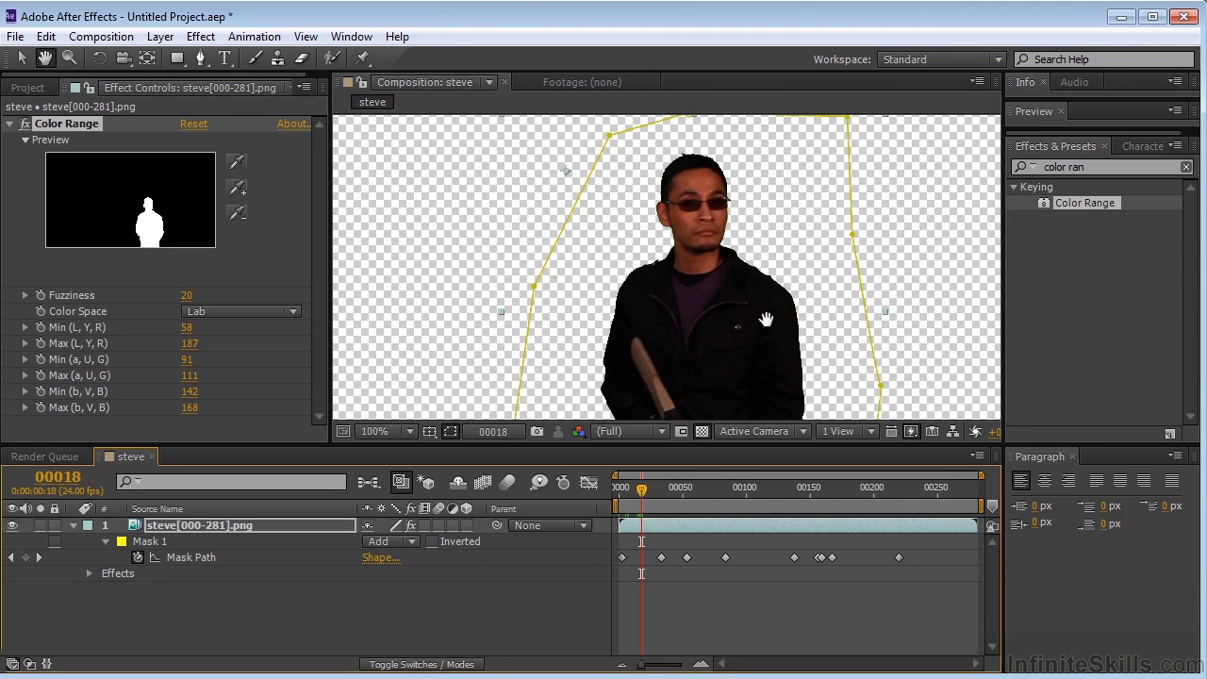
pyautogui.moveTo(765, 319); pyautogui.dragTo(722, 262)
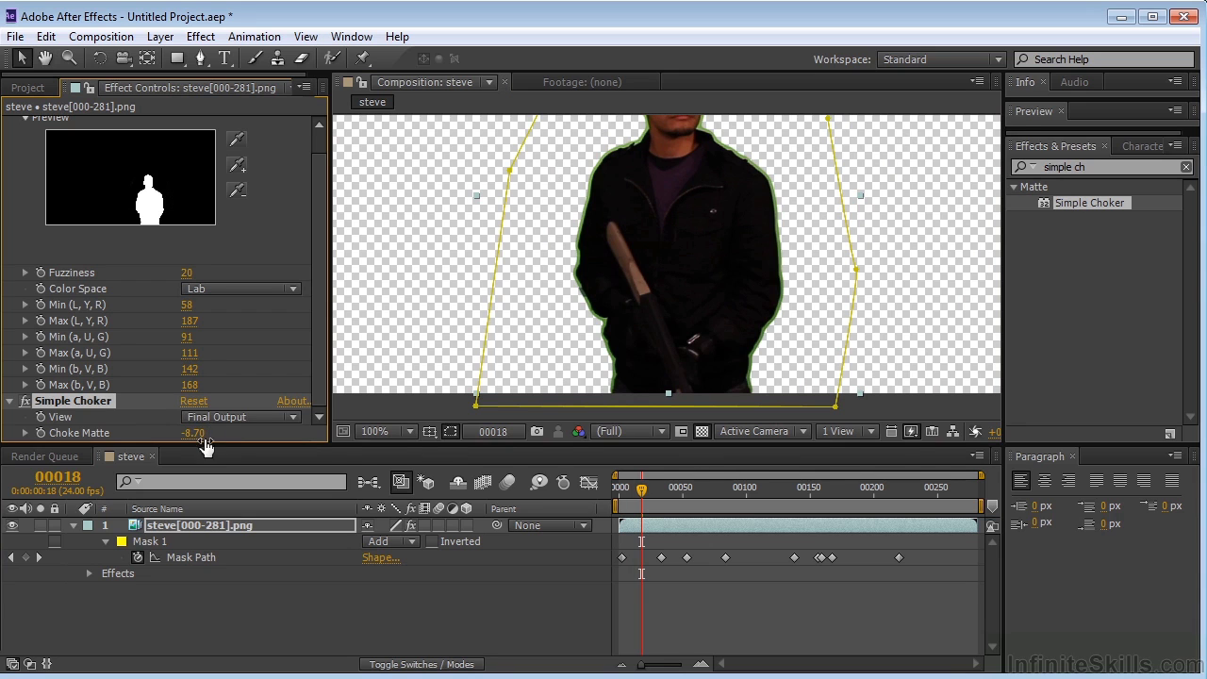
pyautogui.moveTo(192, 434); pyautogui.dragTo(162, 433)
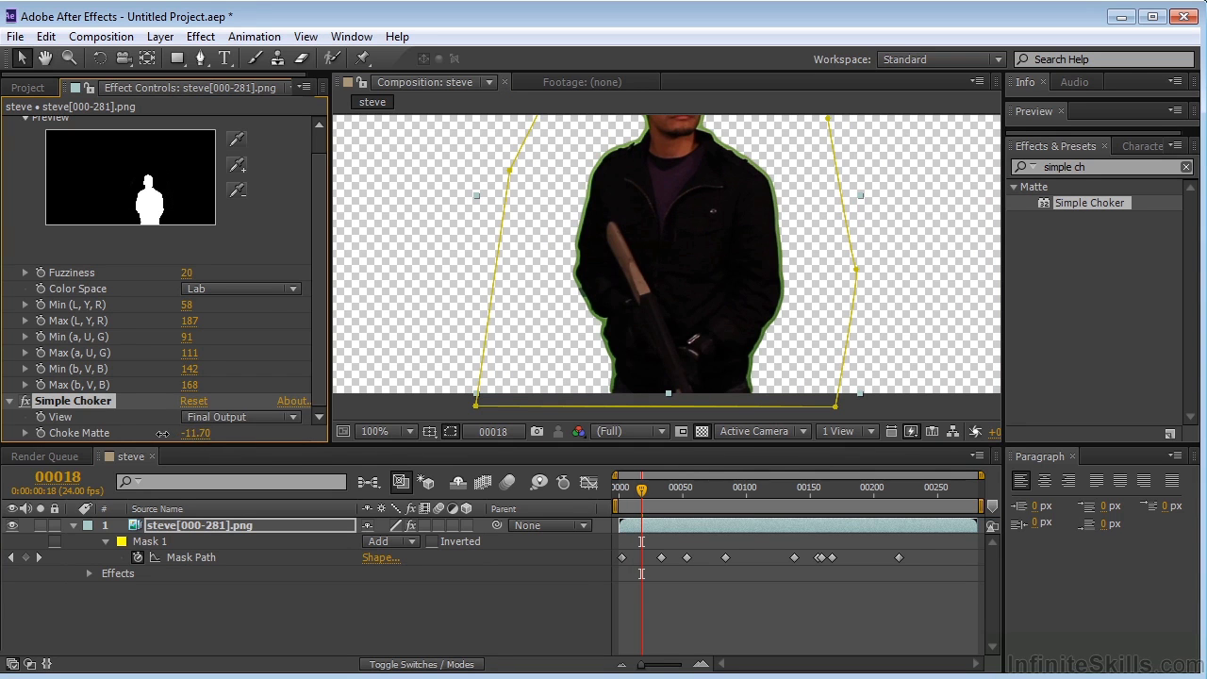
pyautogui.click(1110, 166)
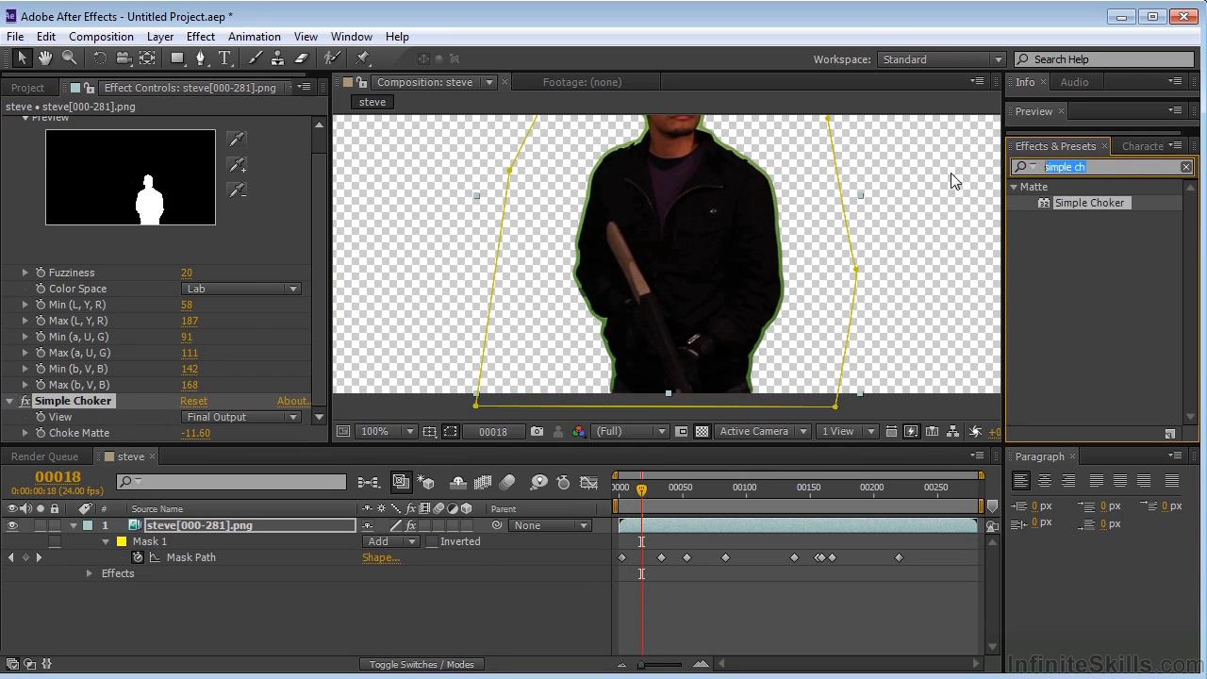
# Step: Apply Keylight (1.2), eyedrop the green fringe as Screen Colour, and set Screen Pre-blur to 1.0
pyautogui.write('keyli')
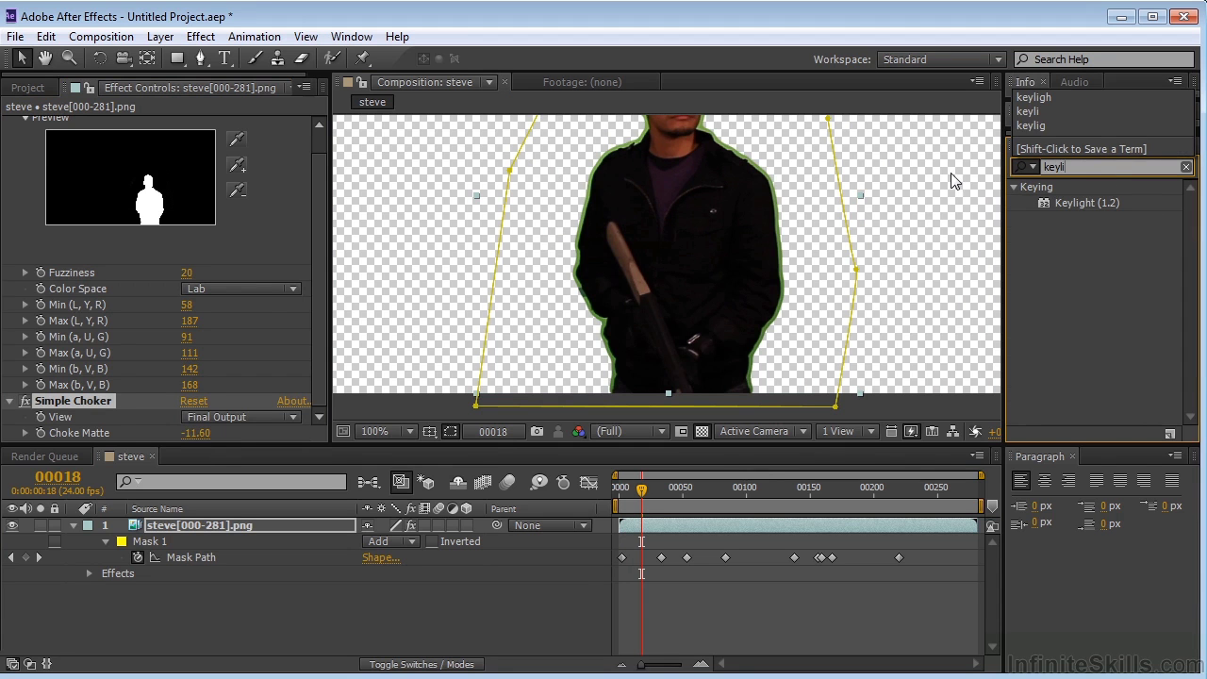
pyautogui.write('ght')
pyautogui.moveTo(1056, 206); pyautogui.dragTo(168, 526)
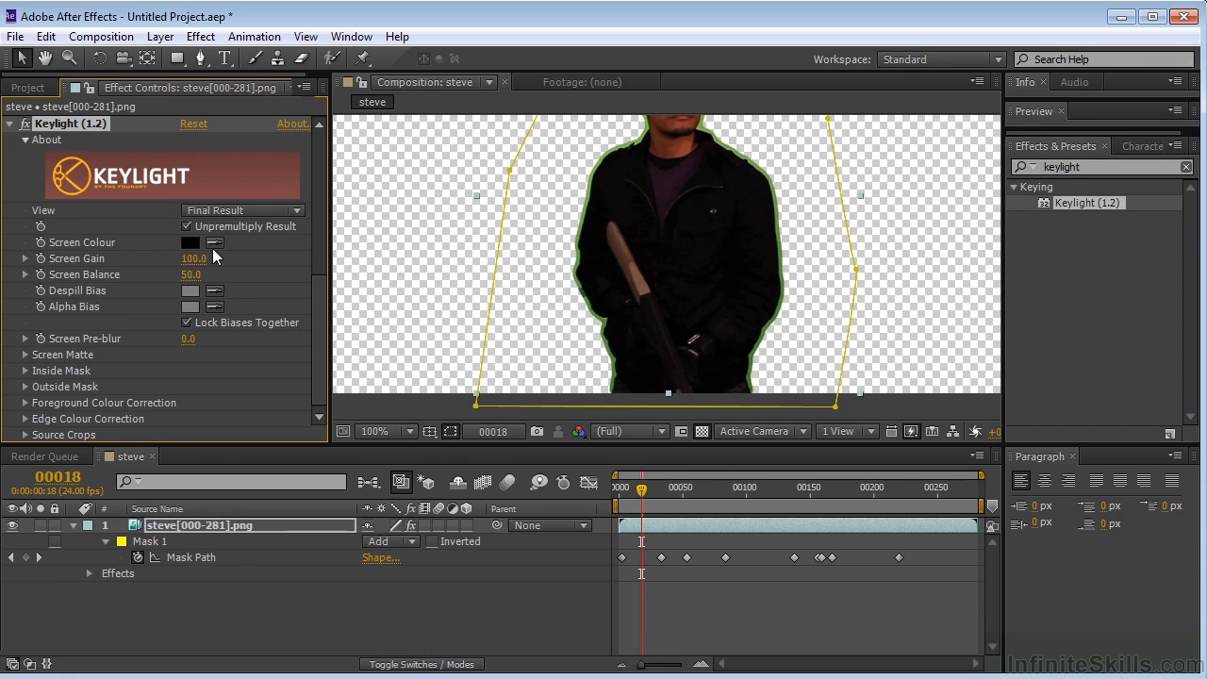
pyautogui.click(215, 243)
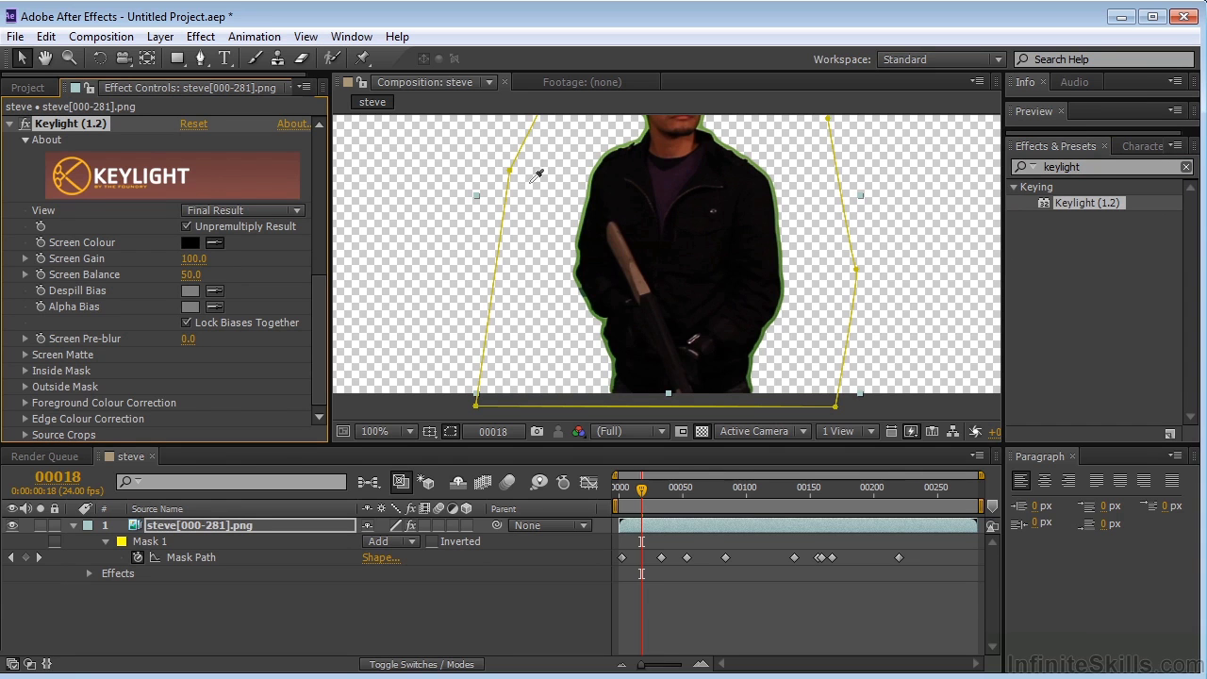
pyautogui.click(586, 210)
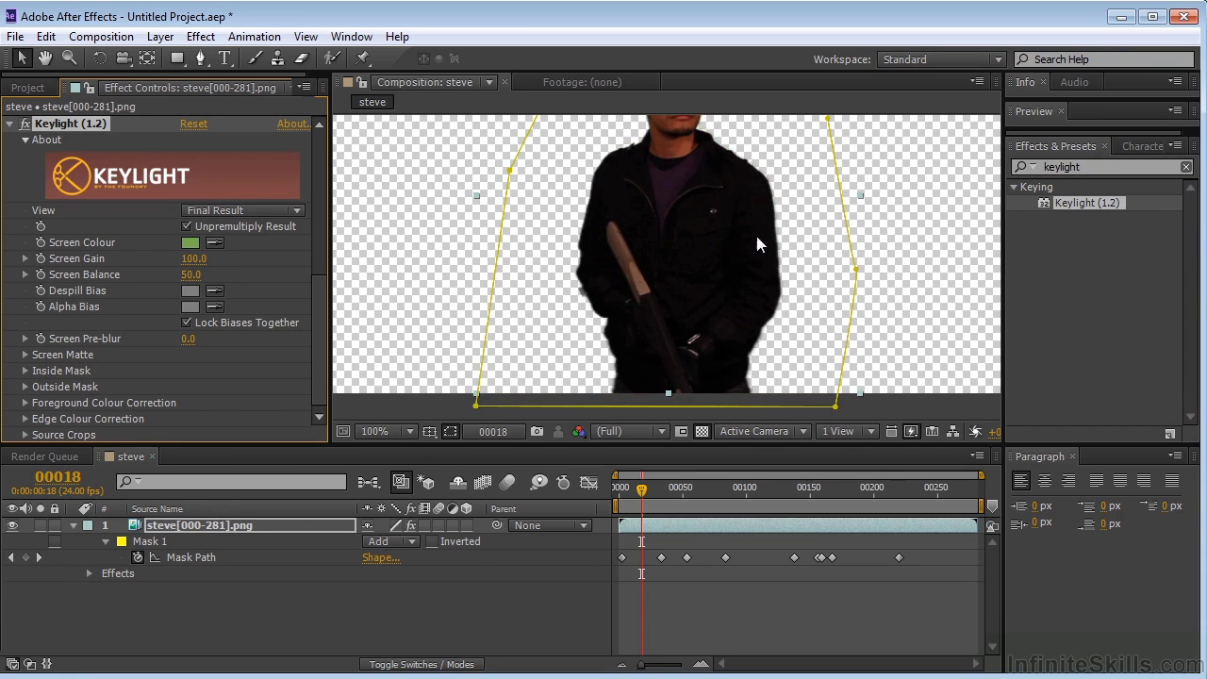
pyautogui.moveTo(757, 240); pyautogui.dragTo(738, 321)
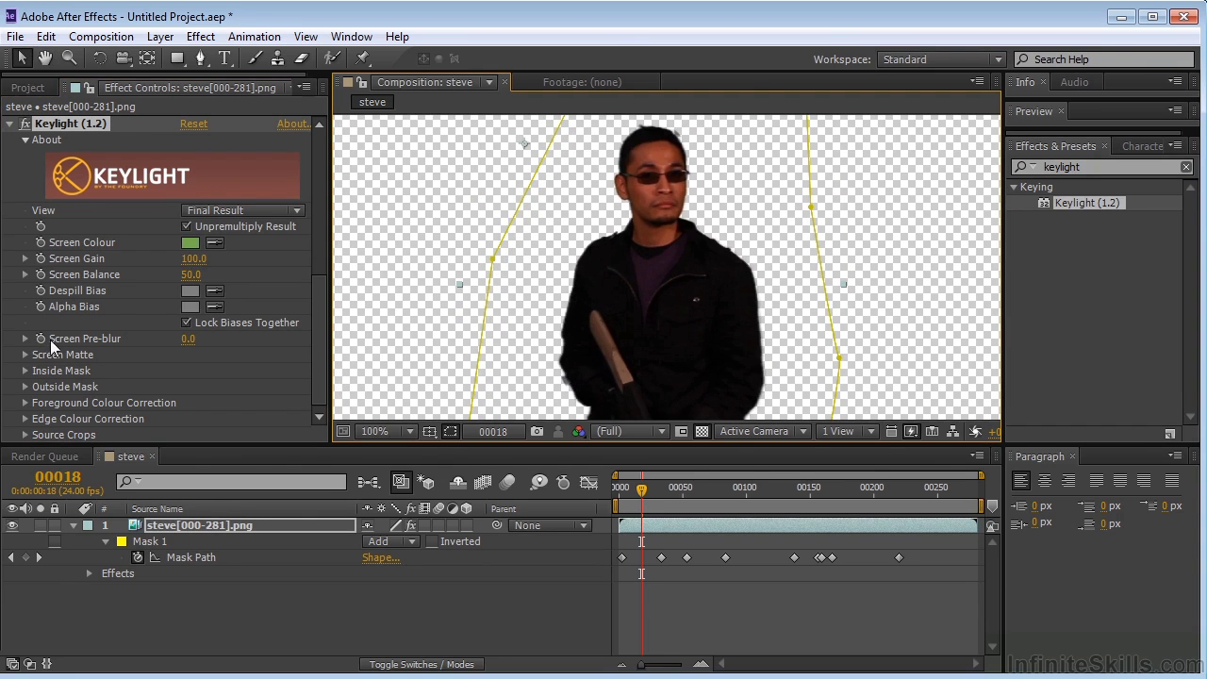
pyautogui.click(189, 341)
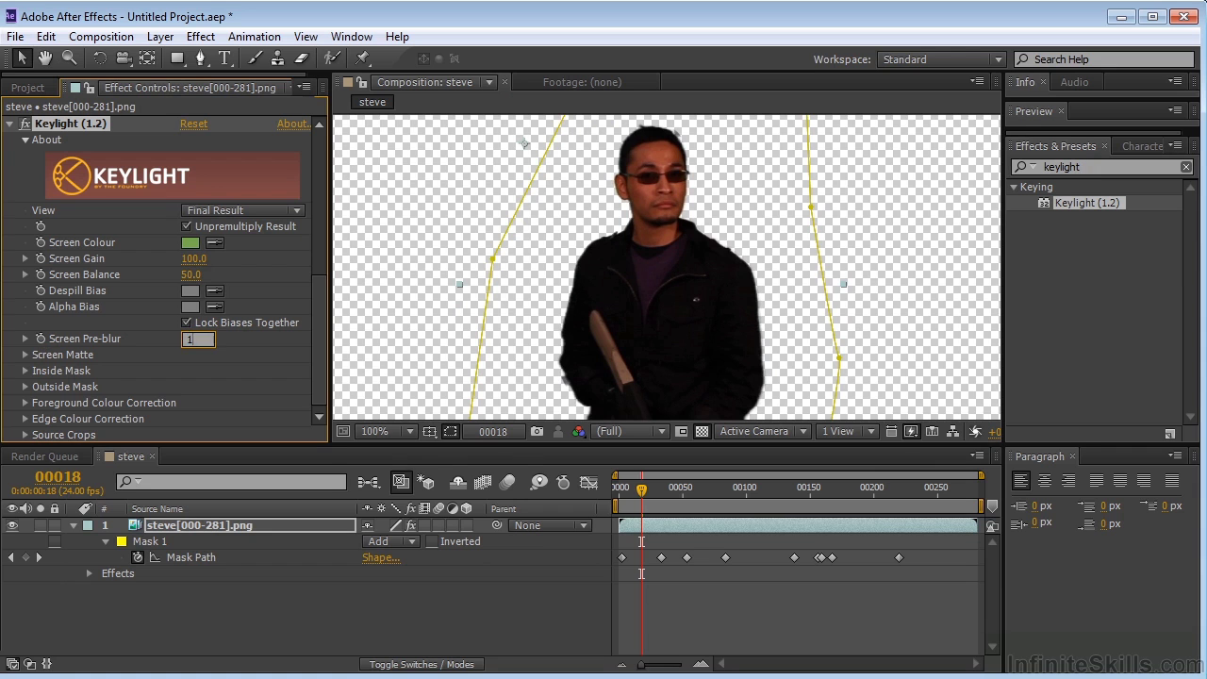
pyautogui.write('1')
pyautogui.press('Return')
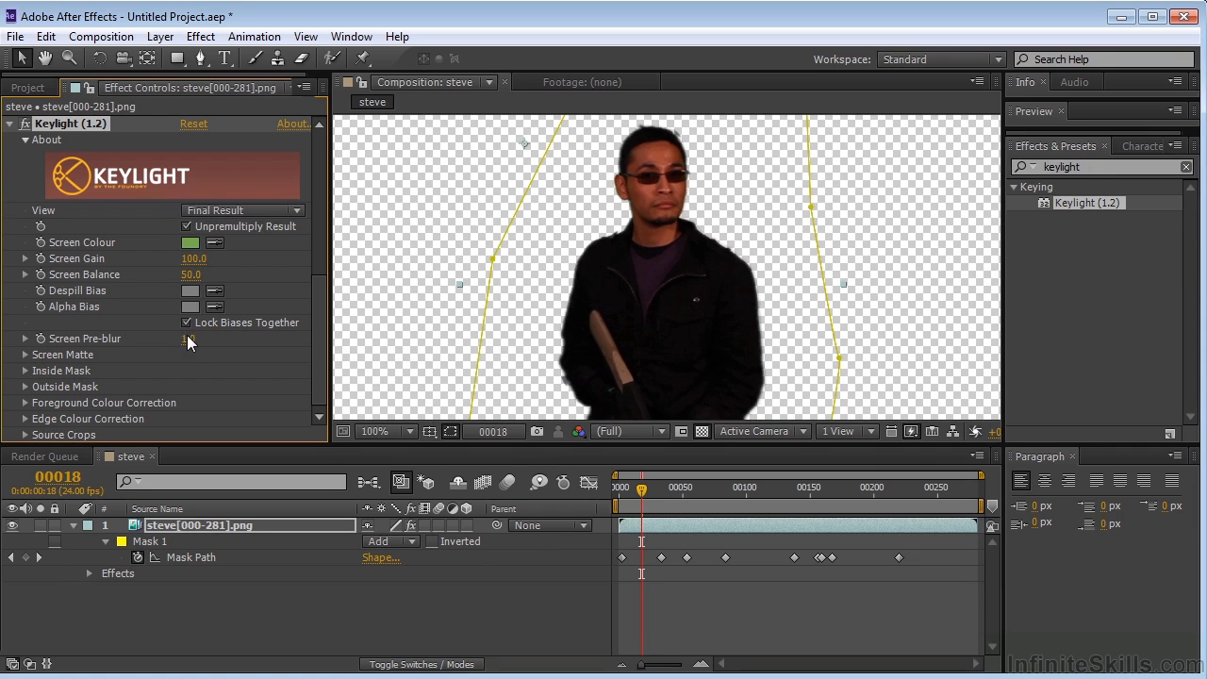
# Step: In Keylight's Screen Matte view, set Clip Black to 50 and Clip White to 85
pyautogui.click(242, 210)
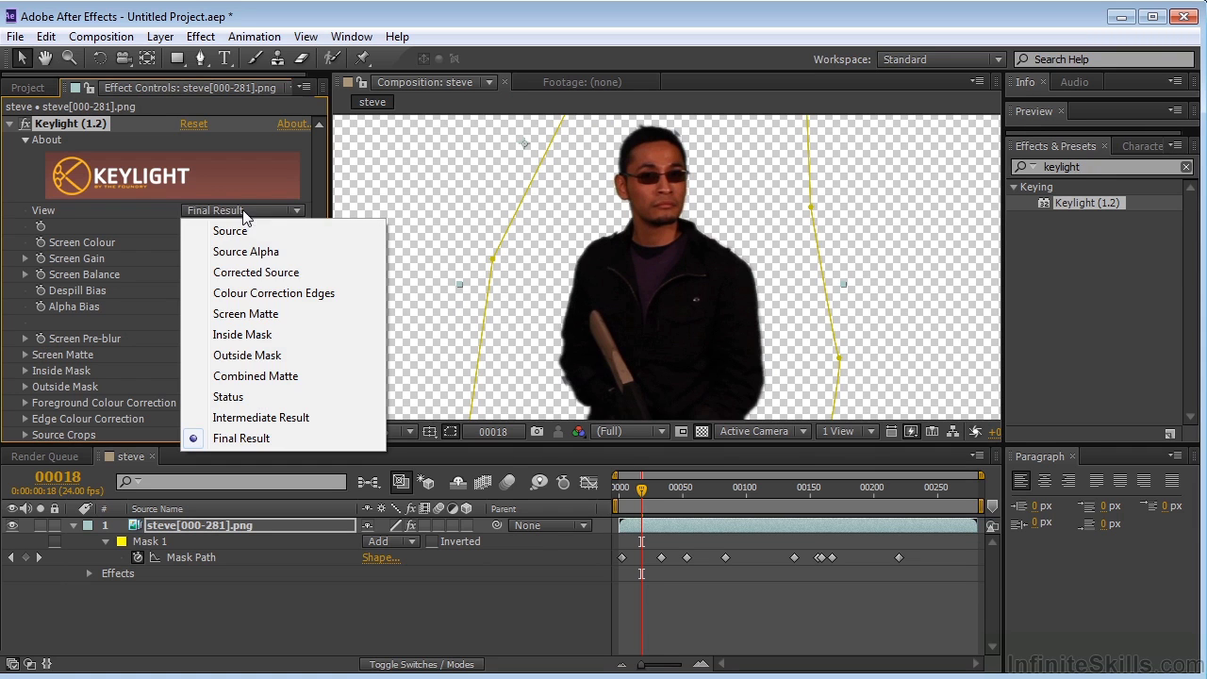
pyautogui.click(250, 313)
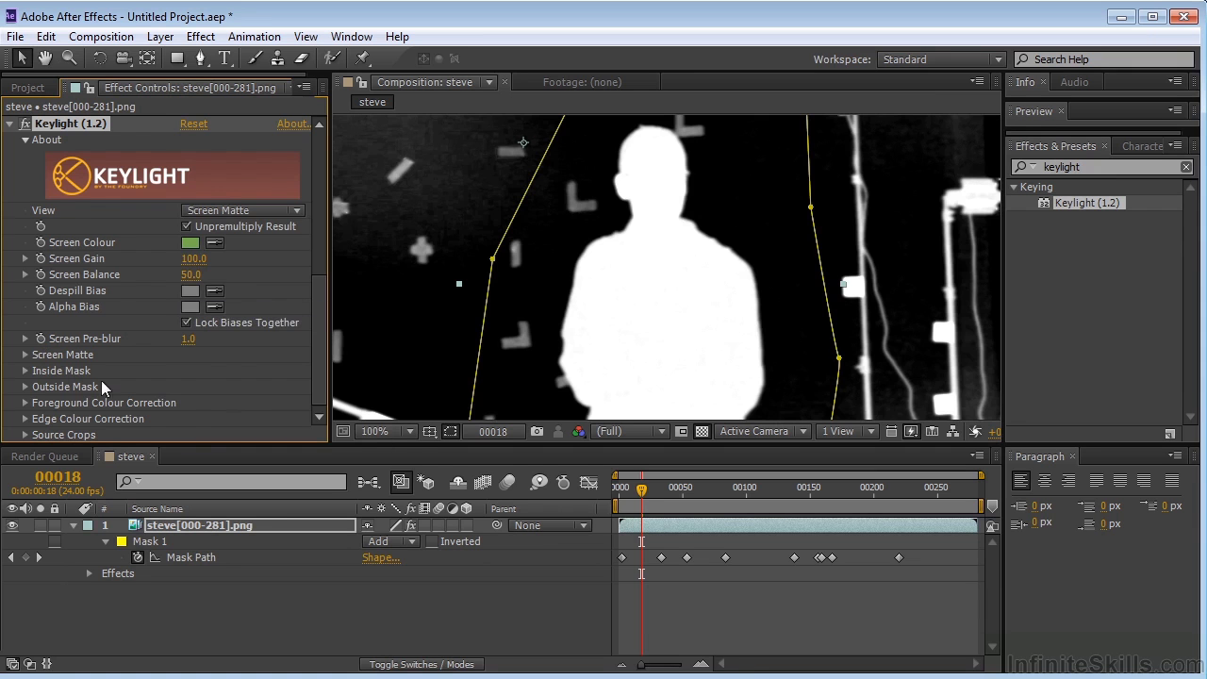
pyautogui.click(26, 356)
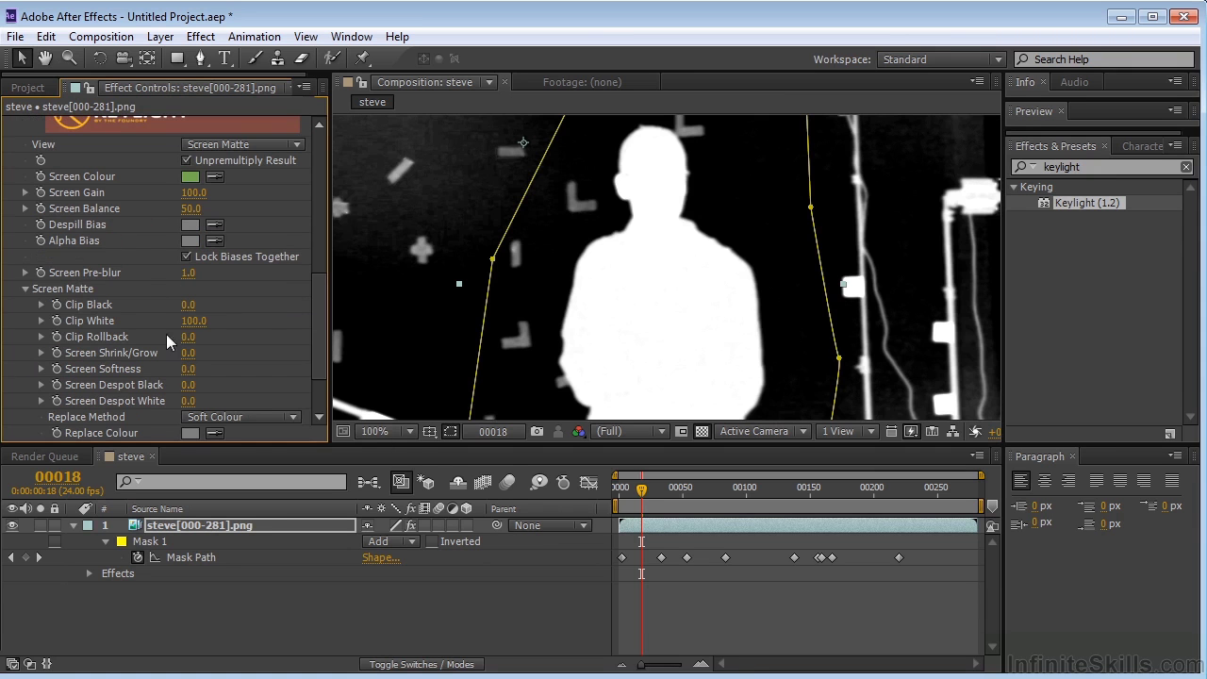
pyautogui.moveTo(189, 304); pyautogui.dragTo(176, 330)
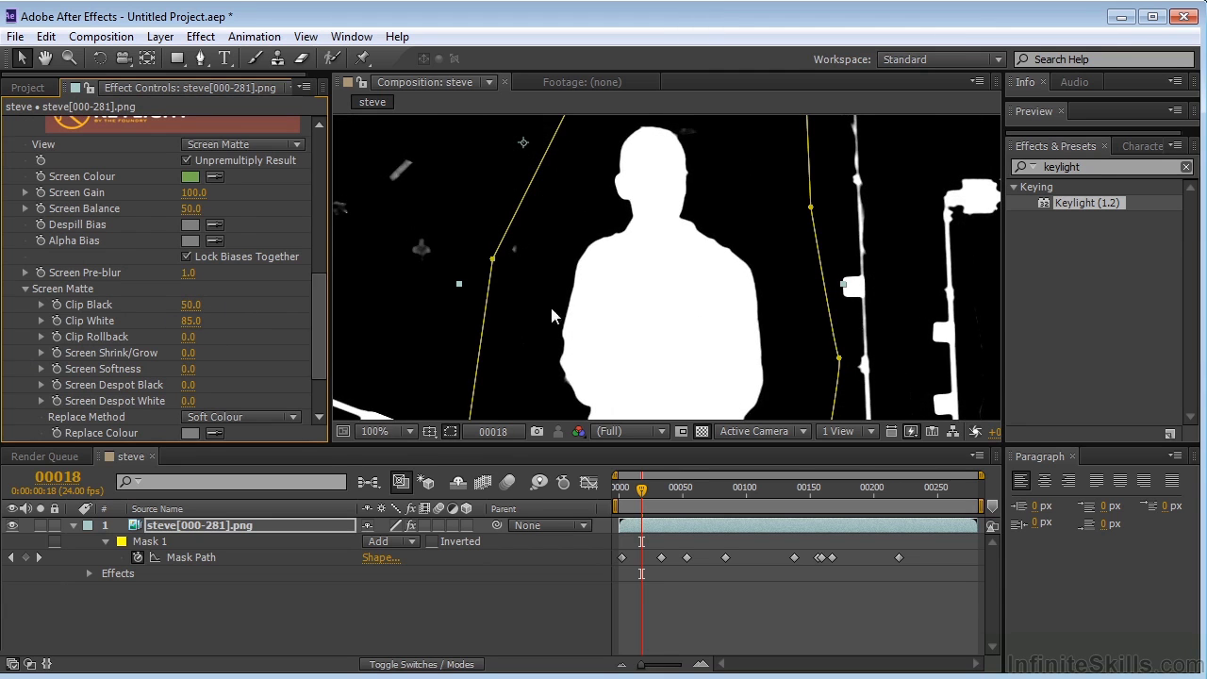
# Step: Return Keylight to Final Result and check the key at frames 50 and 81
pyautogui.click(259, 146)
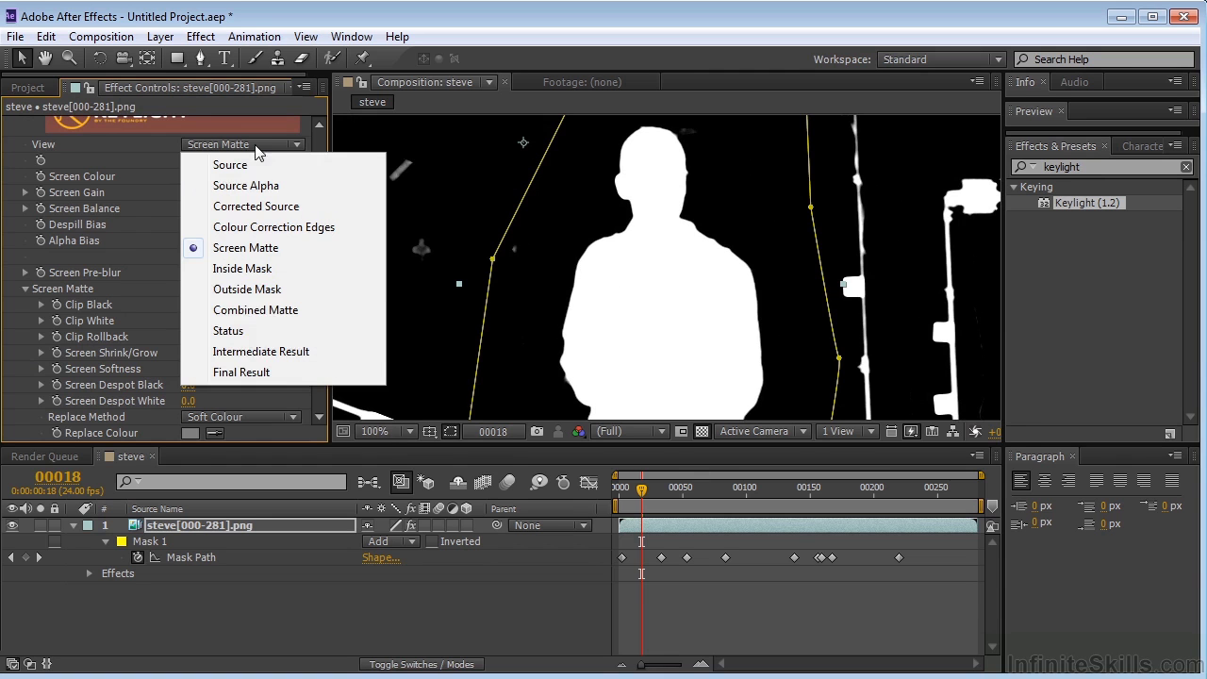
pyautogui.click(247, 371)
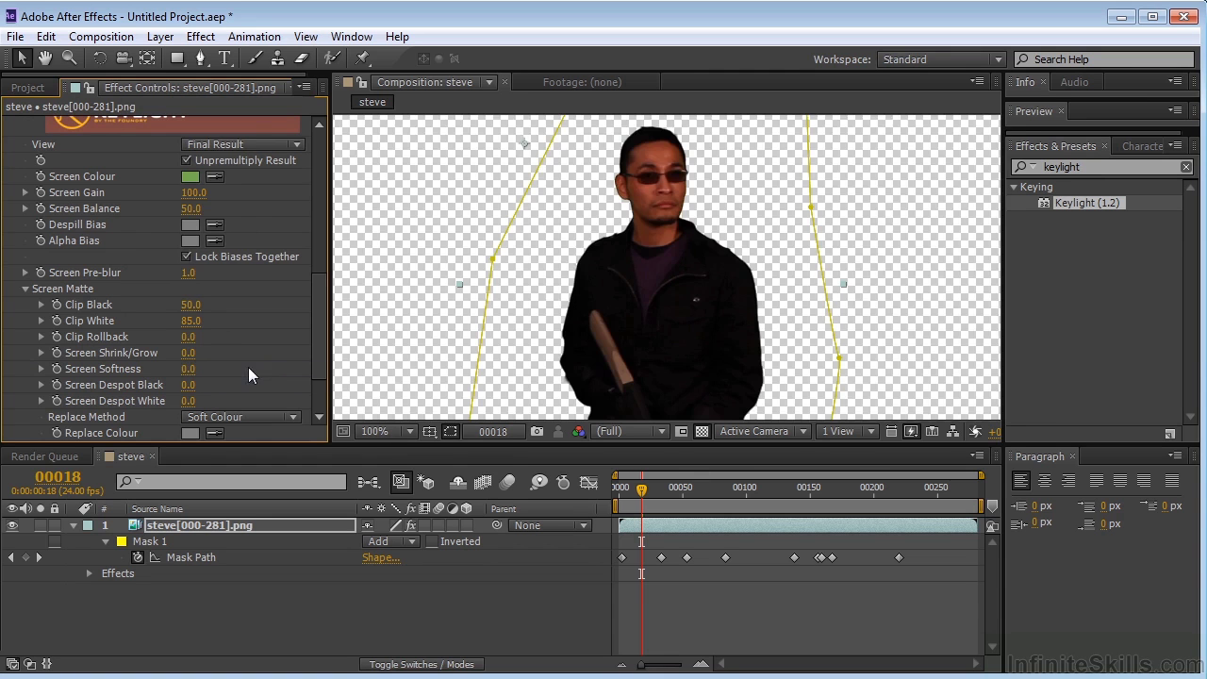
pyautogui.press(',')
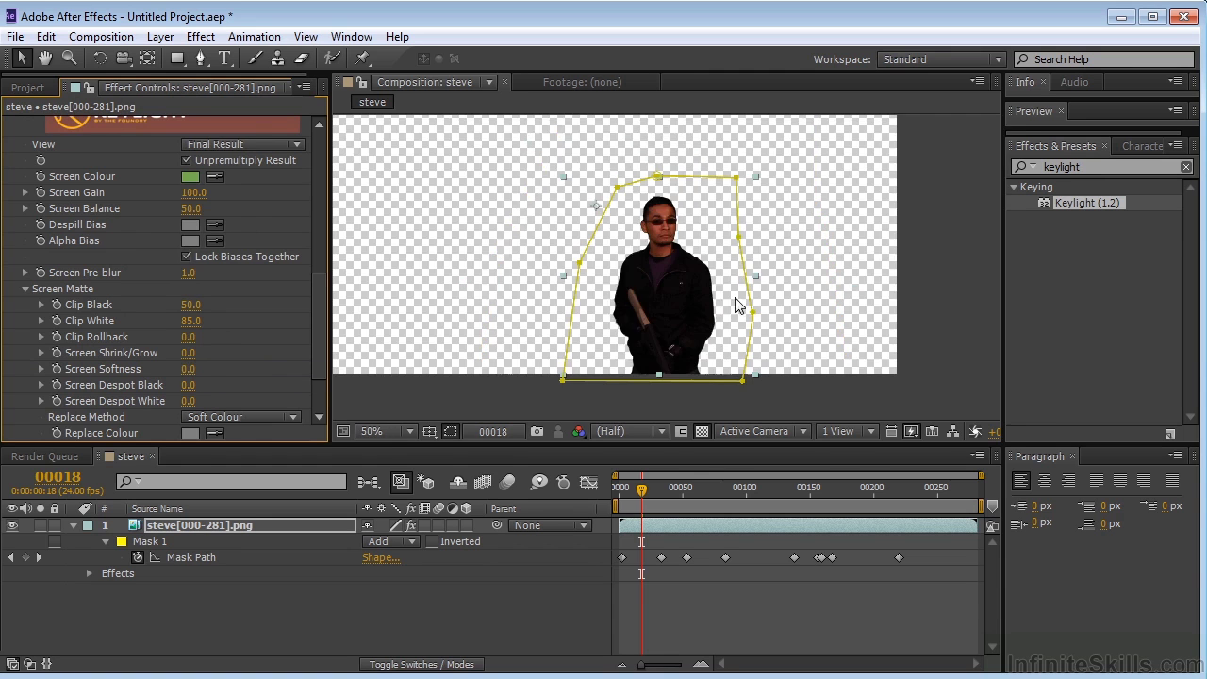
pyautogui.click(685, 488)
pyautogui.click(723, 488)
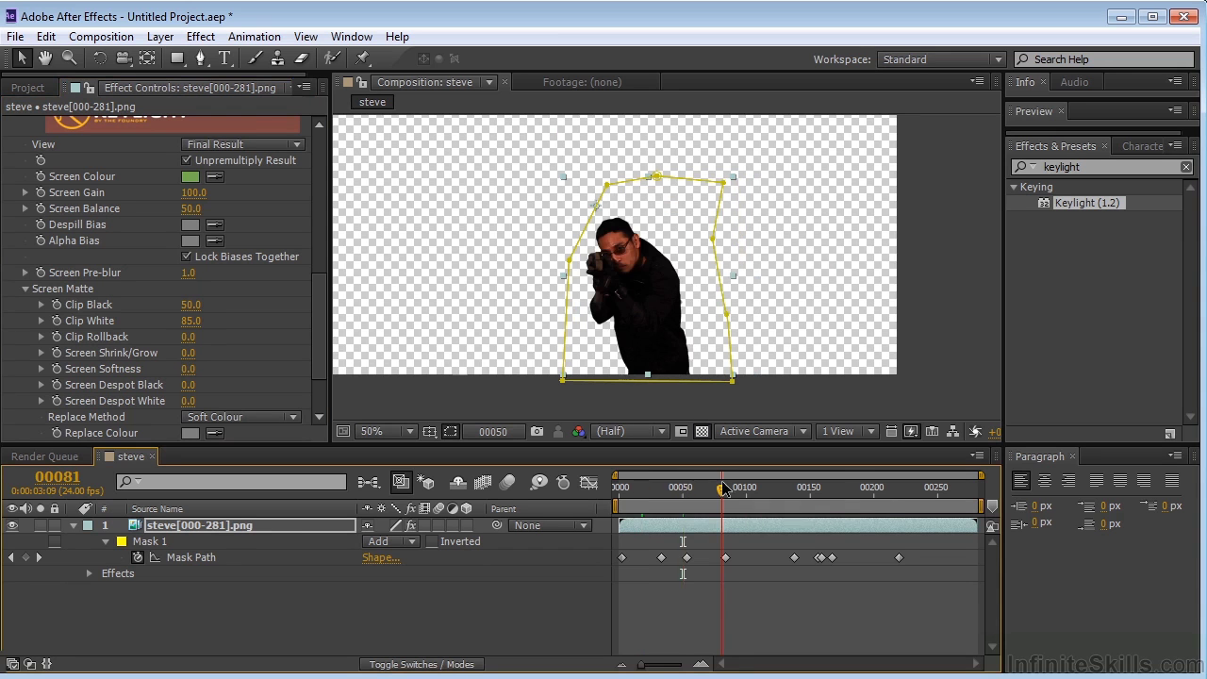
pyautogui.click(706, 322)
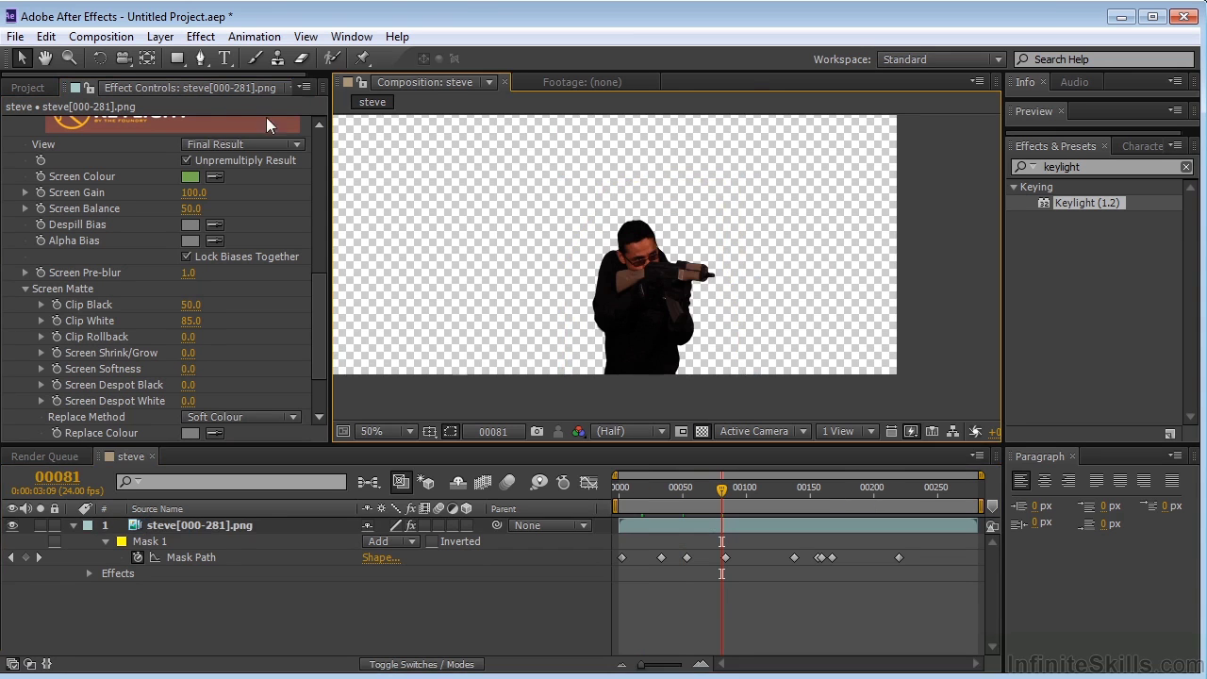
pyautogui.click(85, 38)
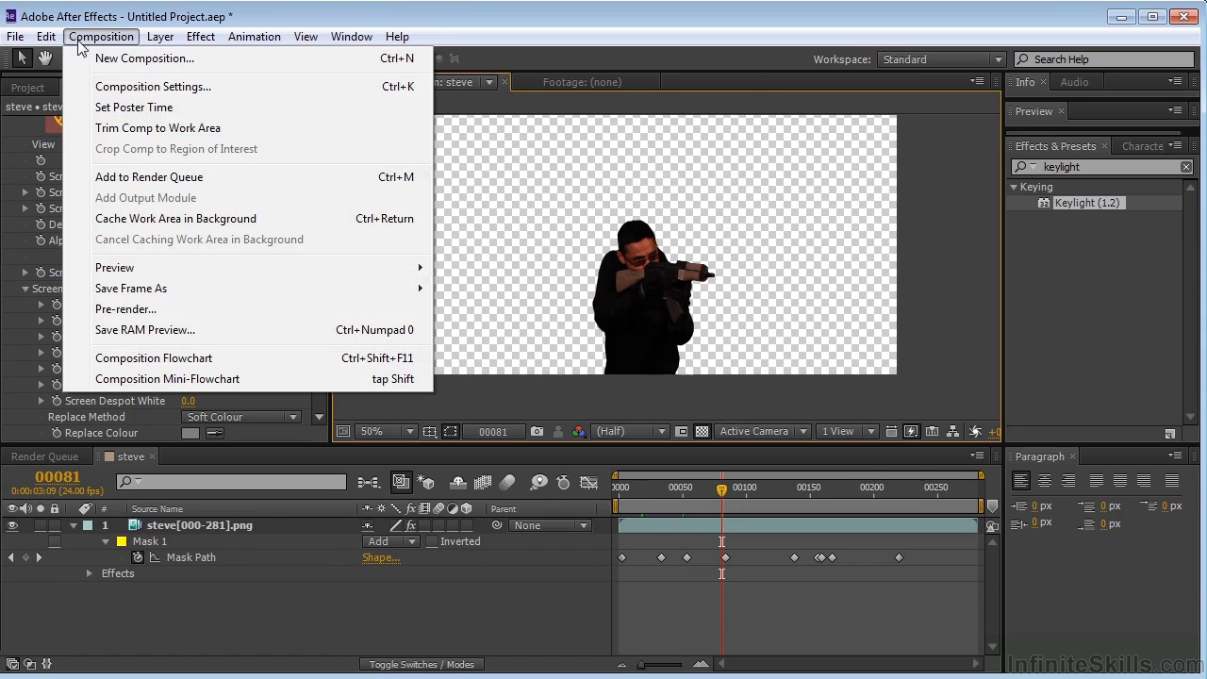
# Step: Queue steve for rendering with a PNG Sequence output module using RGB + Alpha channels
pyautogui.click(165, 177)
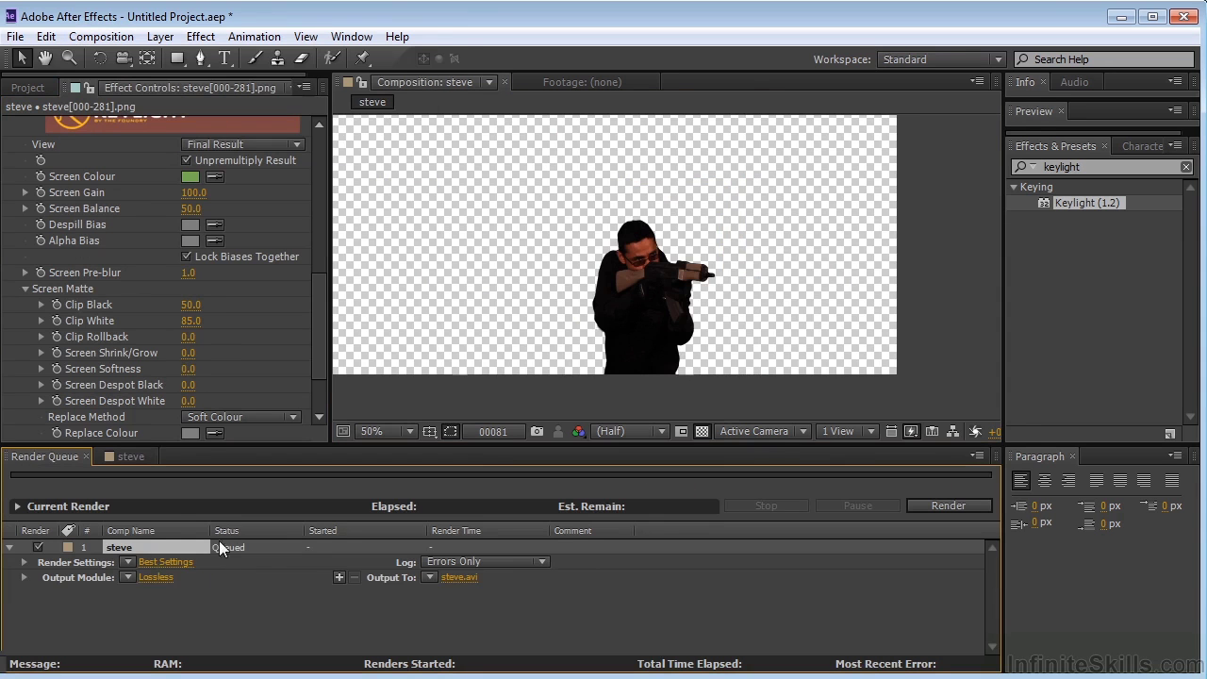
pyautogui.click(161, 577)
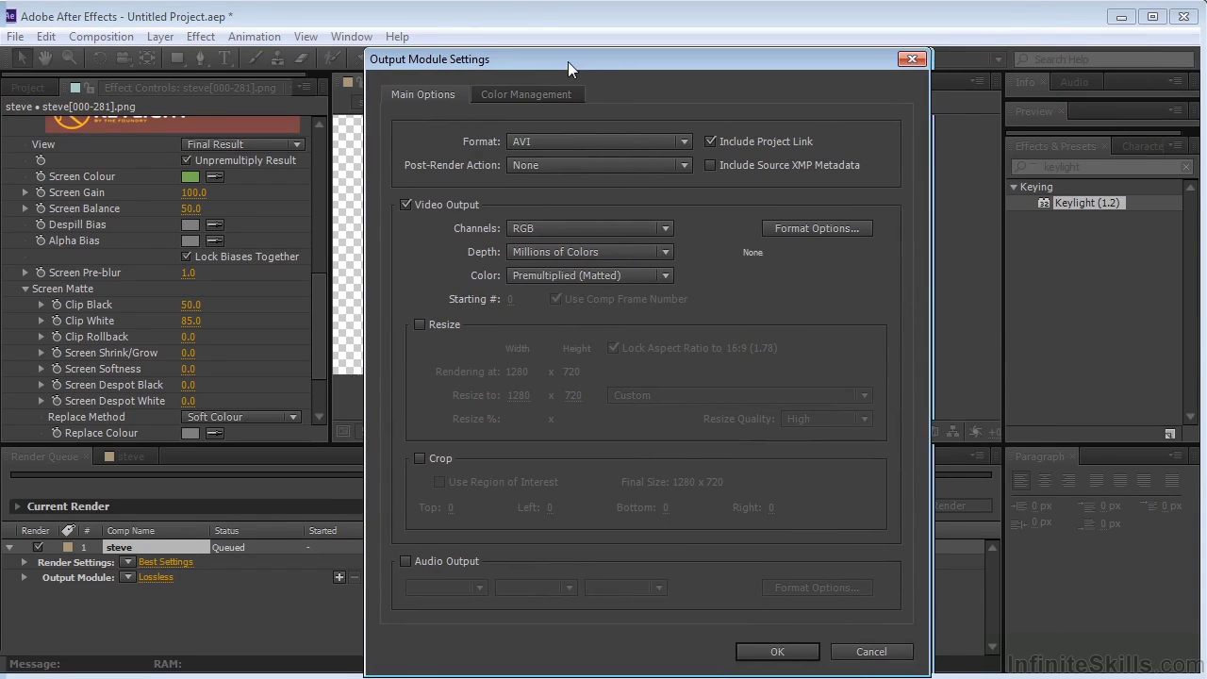
pyautogui.moveTo(567, 61); pyautogui.dragTo(536, 62)
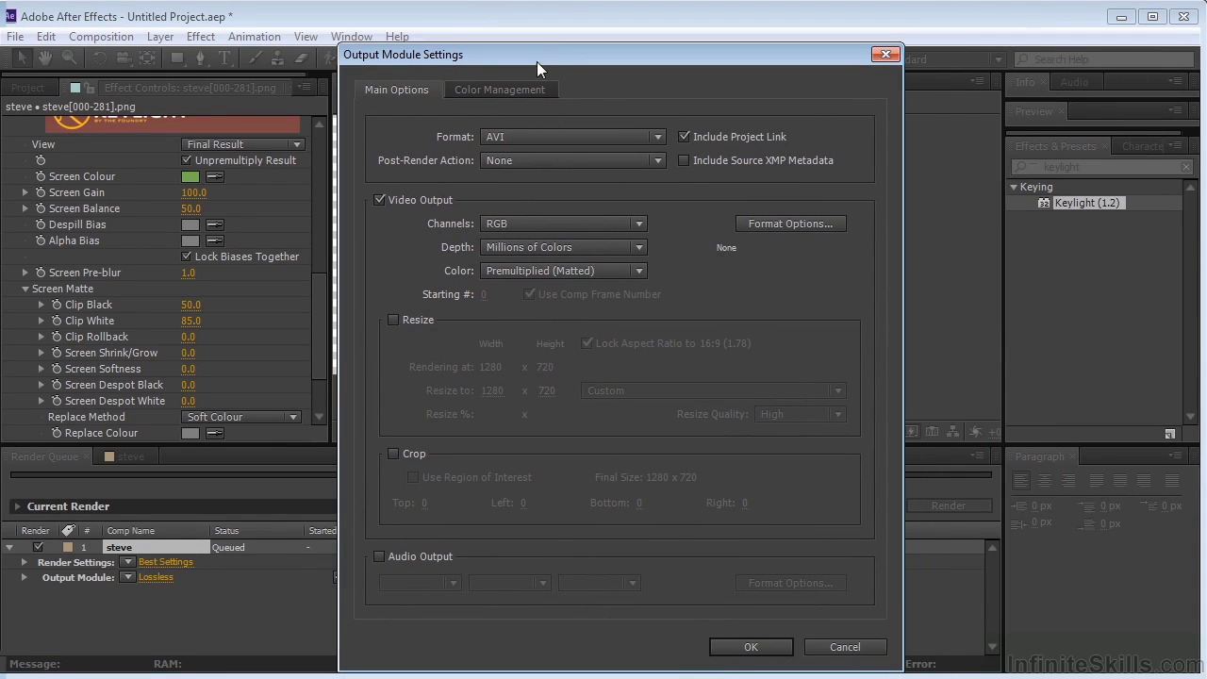
pyautogui.click(568, 139)
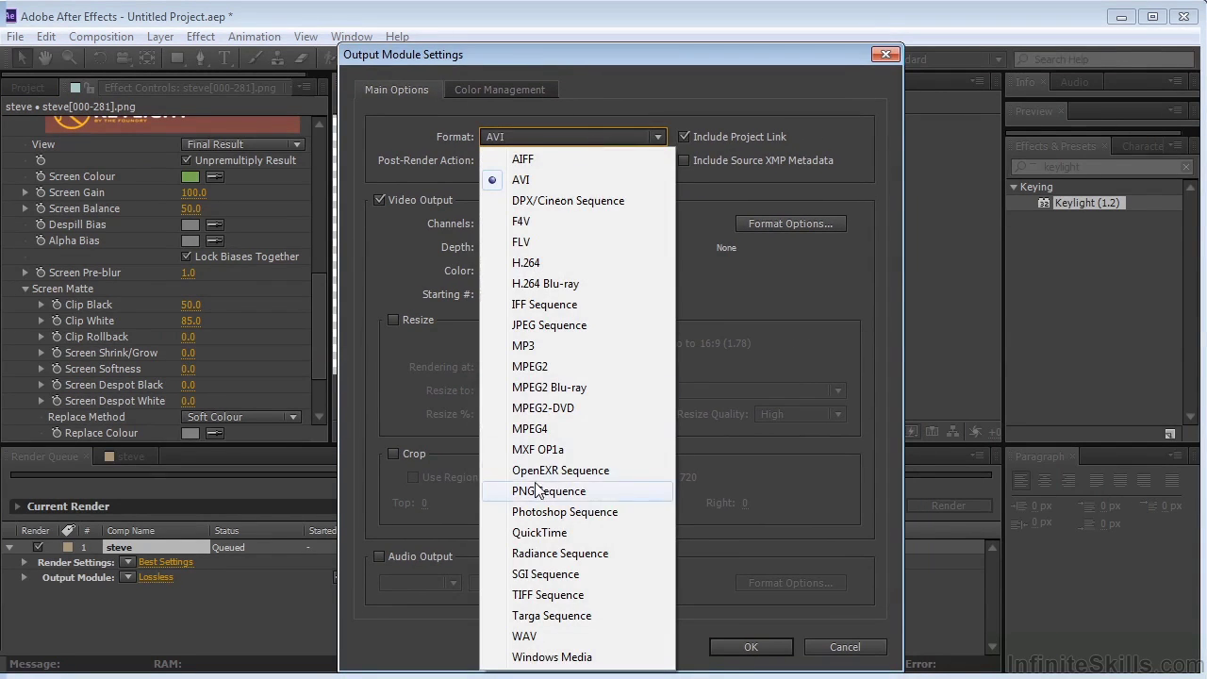
pyautogui.click(536, 492)
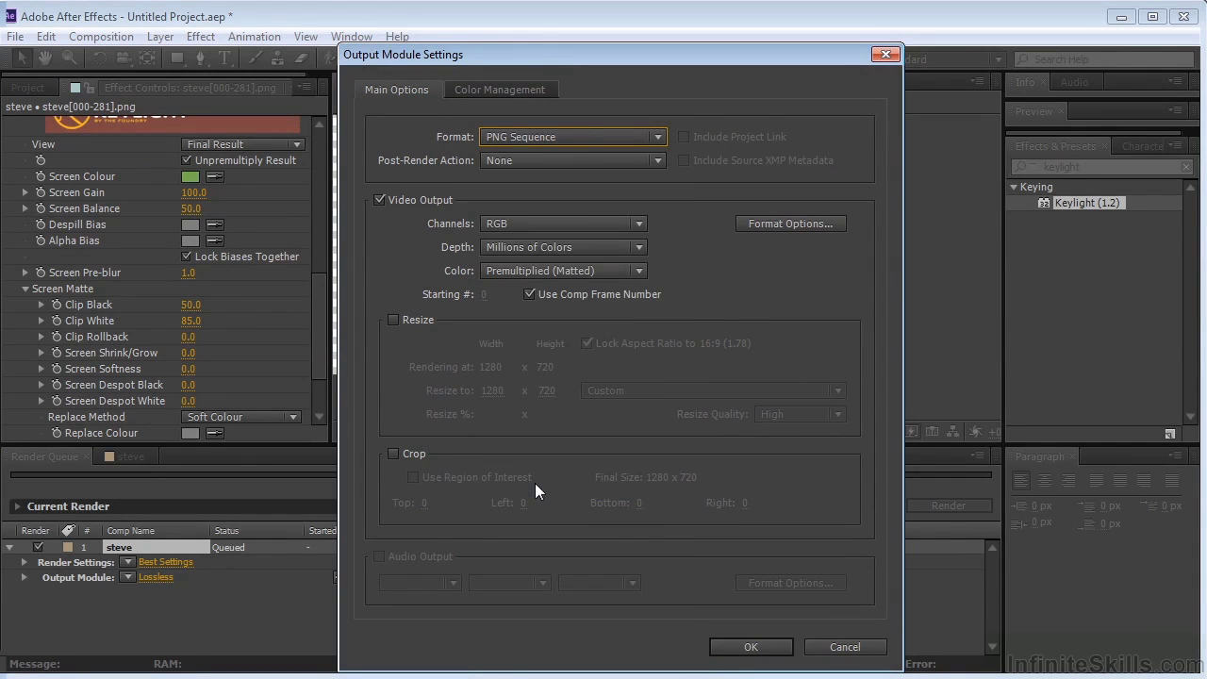
pyautogui.click(548, 224)
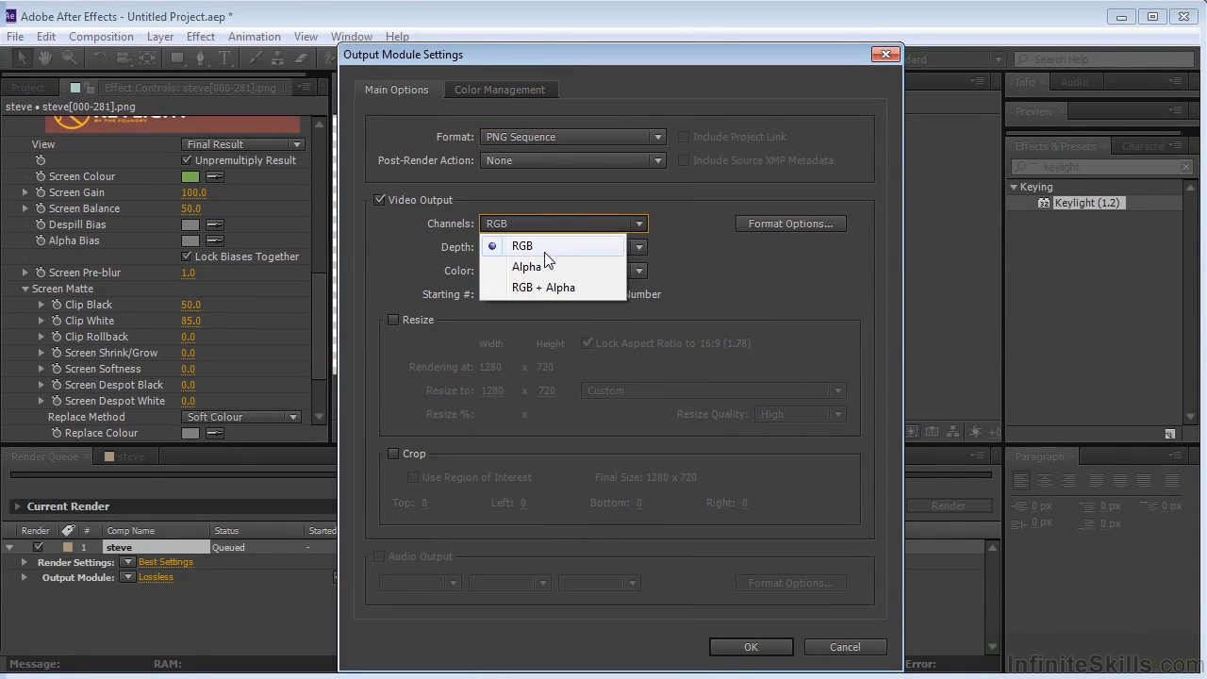
pyautogui.click(541, 288)
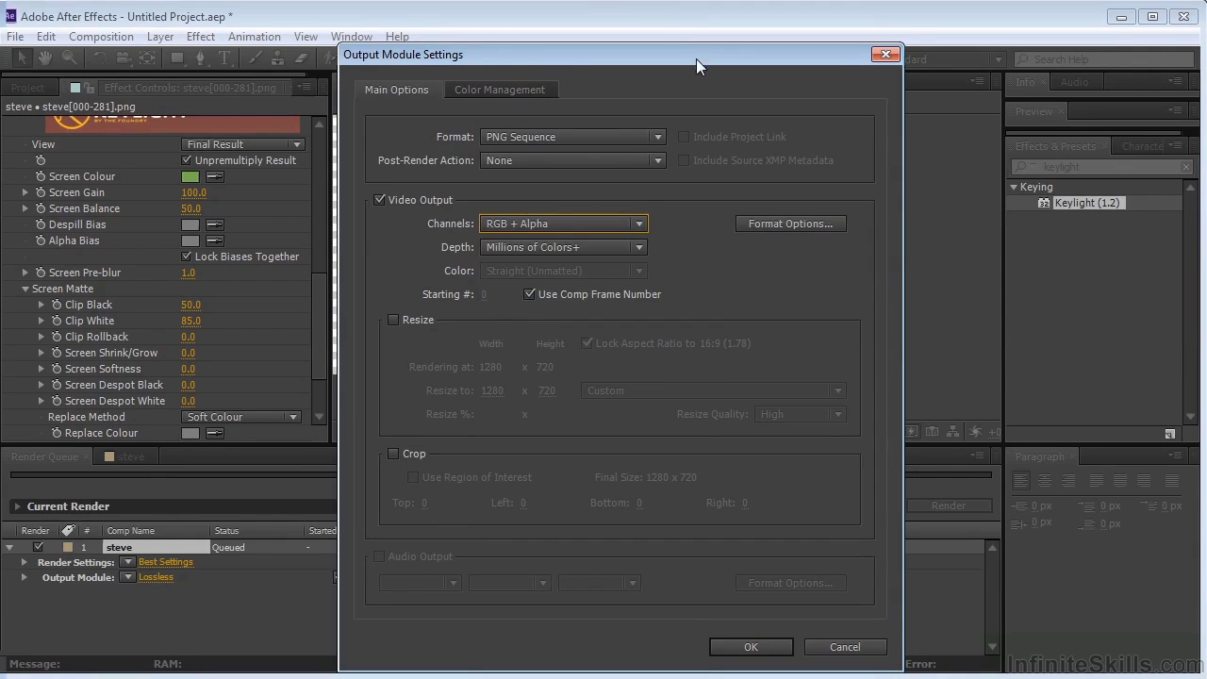
pyautogui.moveTo(696, 59); pyautogui.dragTo(844, 48)
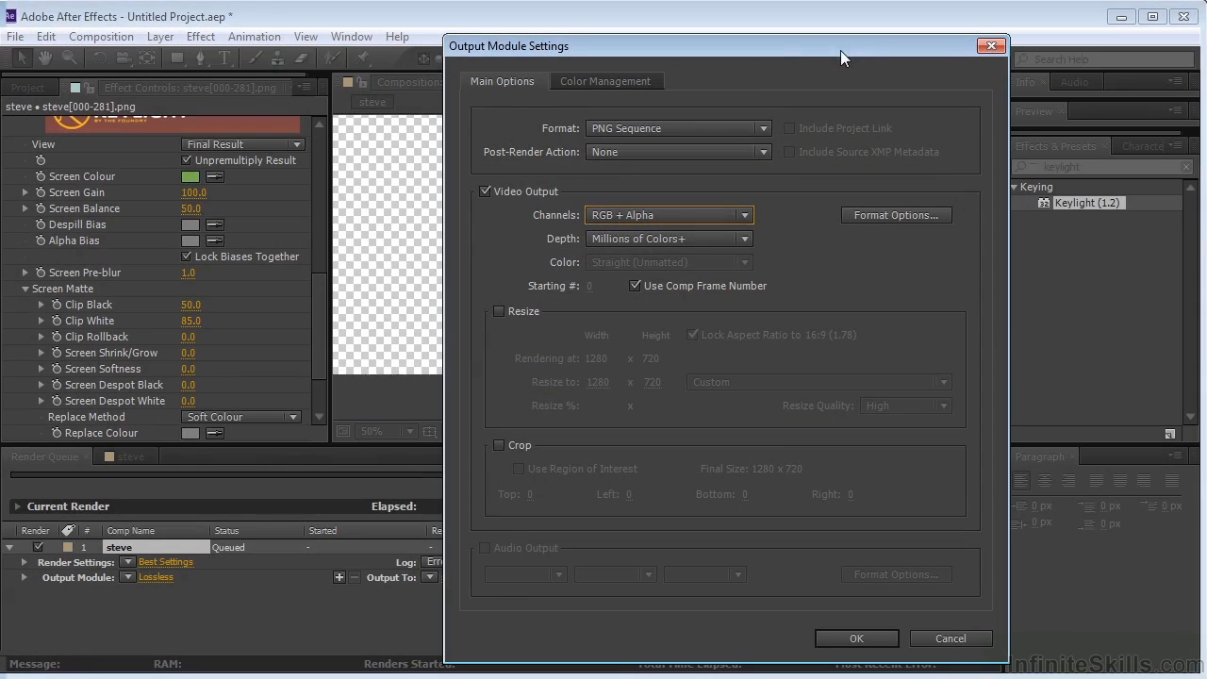
pyautogui.click(856, 639)
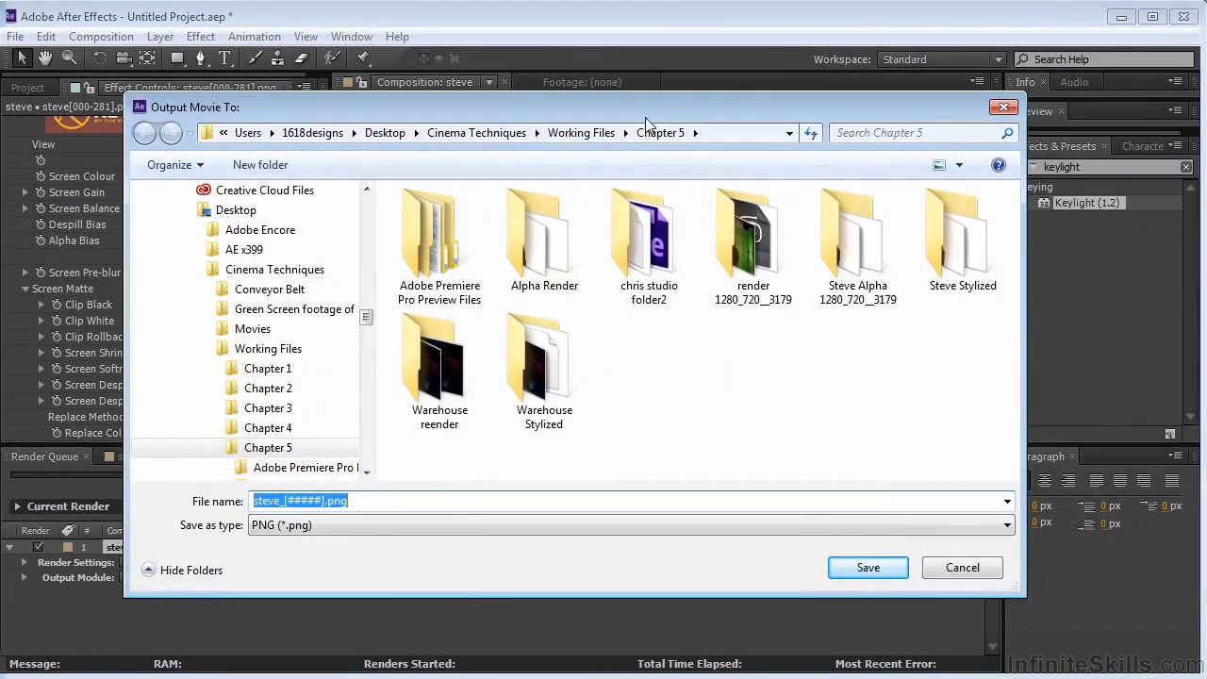
pyautogui.click(949, 569)
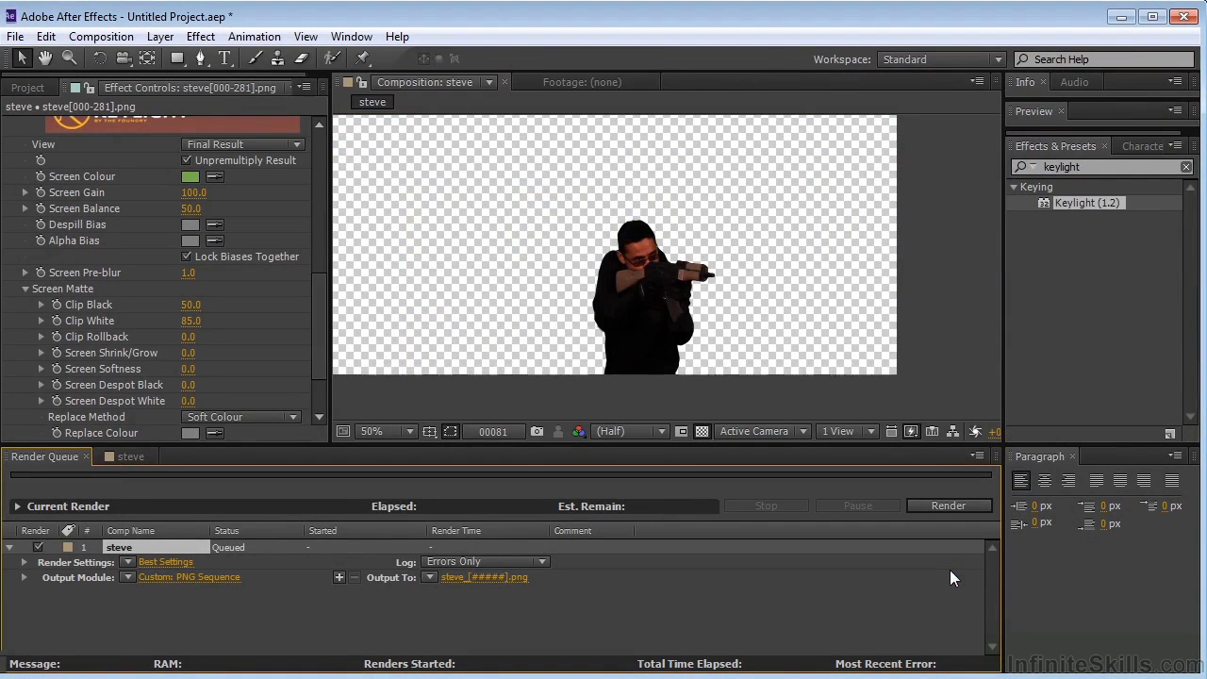